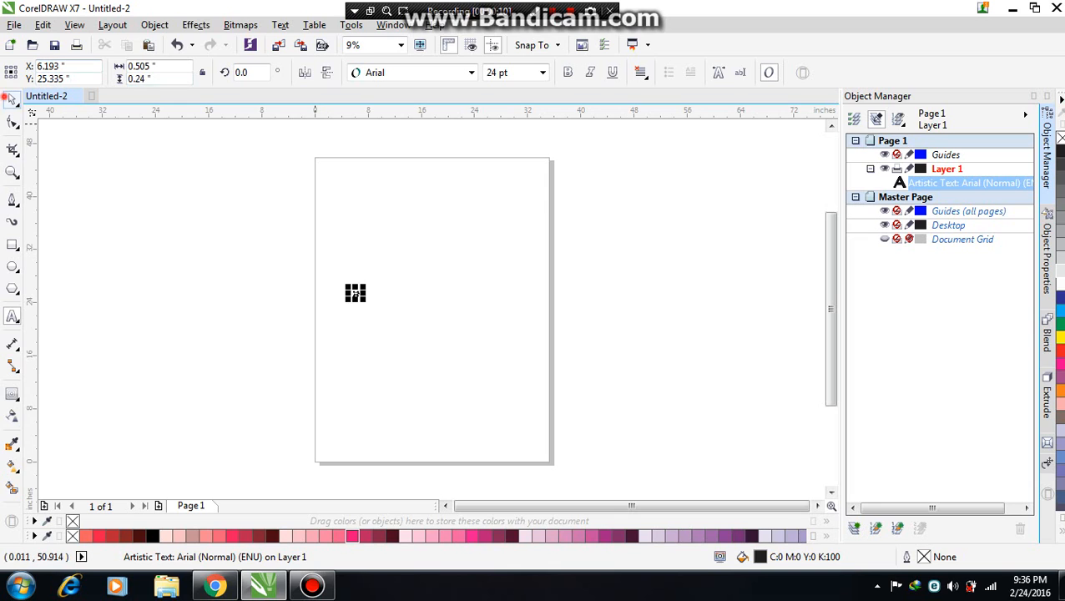
# Enlarge the number text to about 957 pt and set its font to Demonized
pyautogui.moveTo(365, 302); pyautogui.dragTo(528, 363)
pyautogui.click(455, 73)
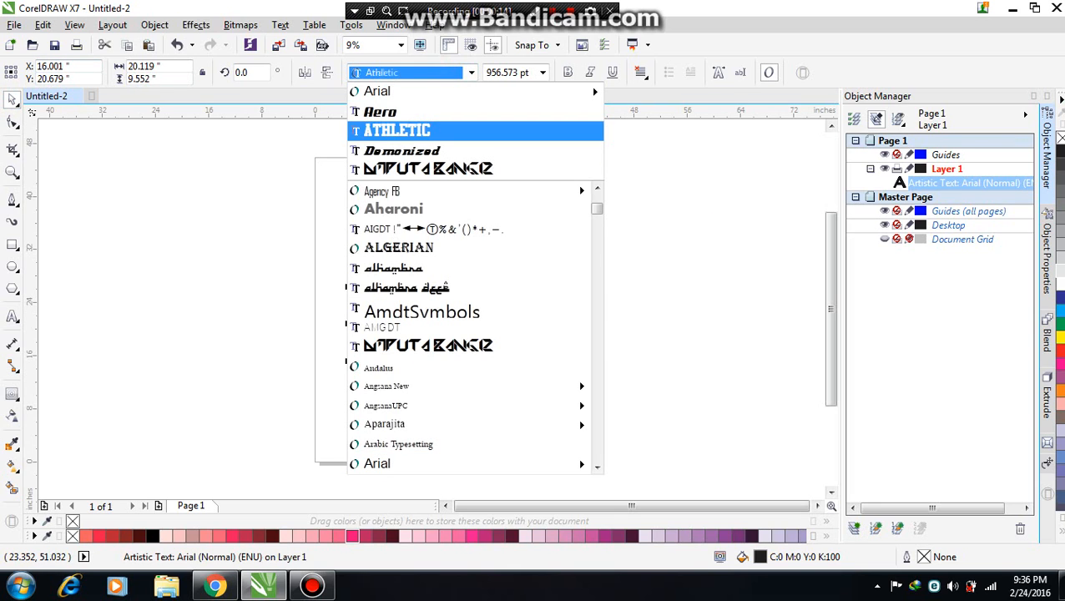
pyautogui.click(427, 149)
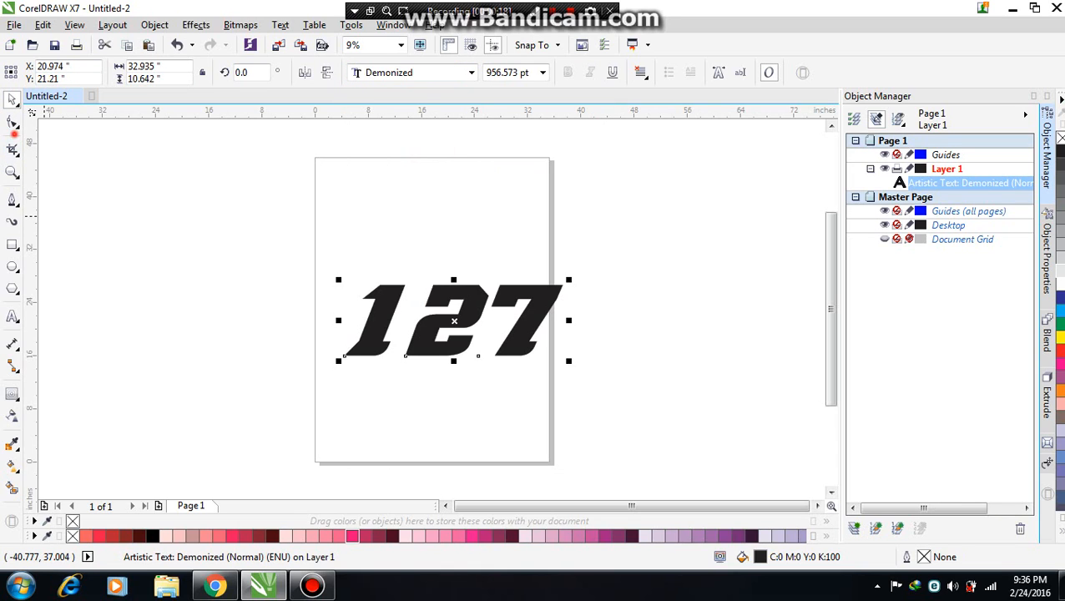
# Tighten the digit spacing by shifting the 2 horizontally to about -21% and the 7 to about -27%
pyautogui.click(13, 123)
pyautogui.scroll(2, 415, 378)
pyautogui.click(394, 334)
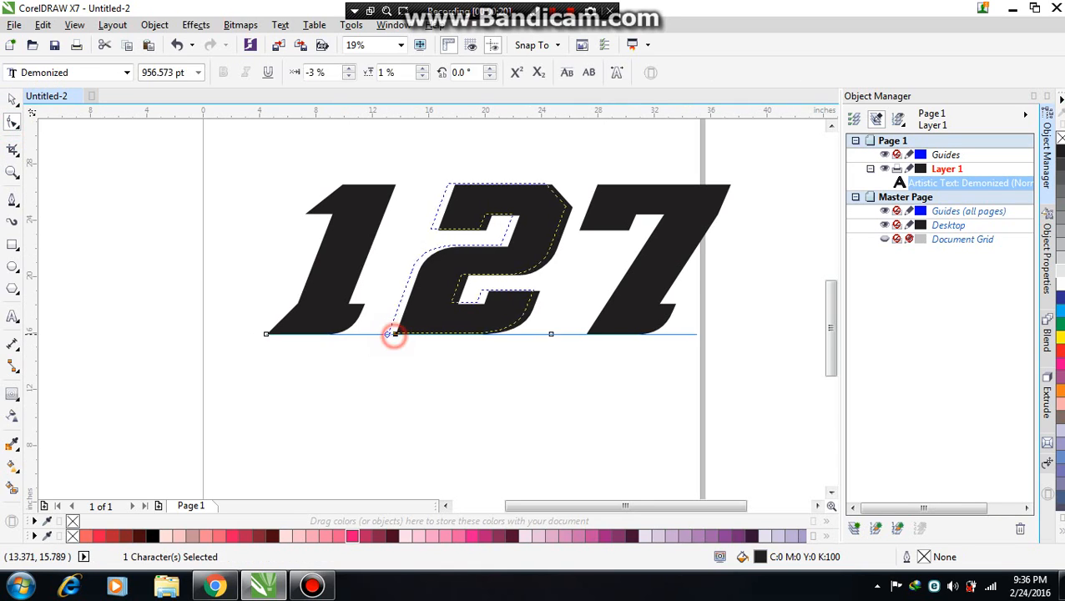
pyautogui.moveTo(394, 334); pyautogui.dragTo(356, 332)
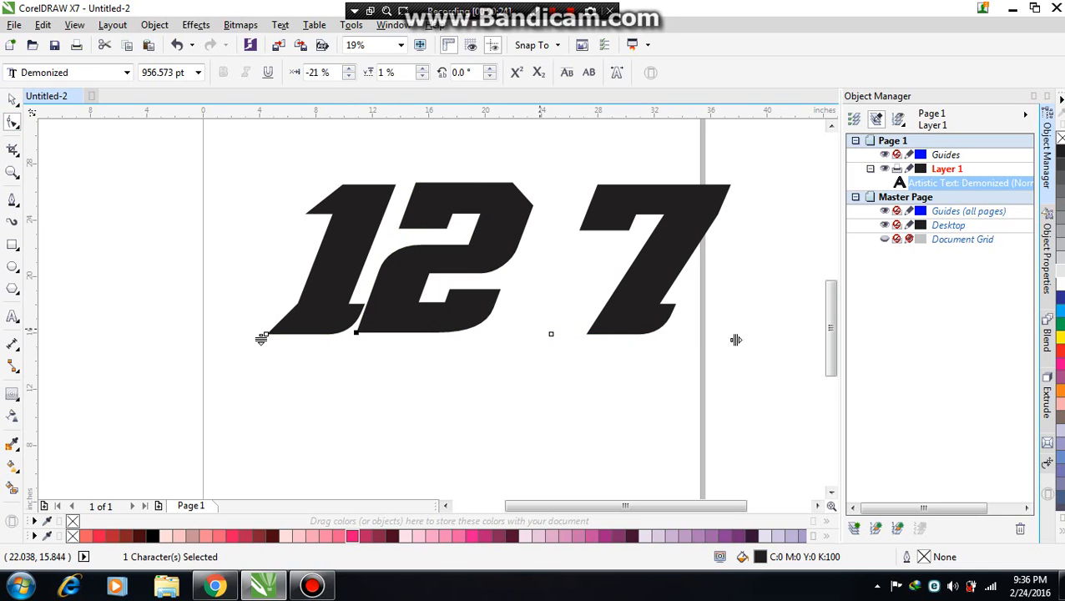
pyautogui.moveTo(551, 333); pyautogui.dragTo(547, 334)
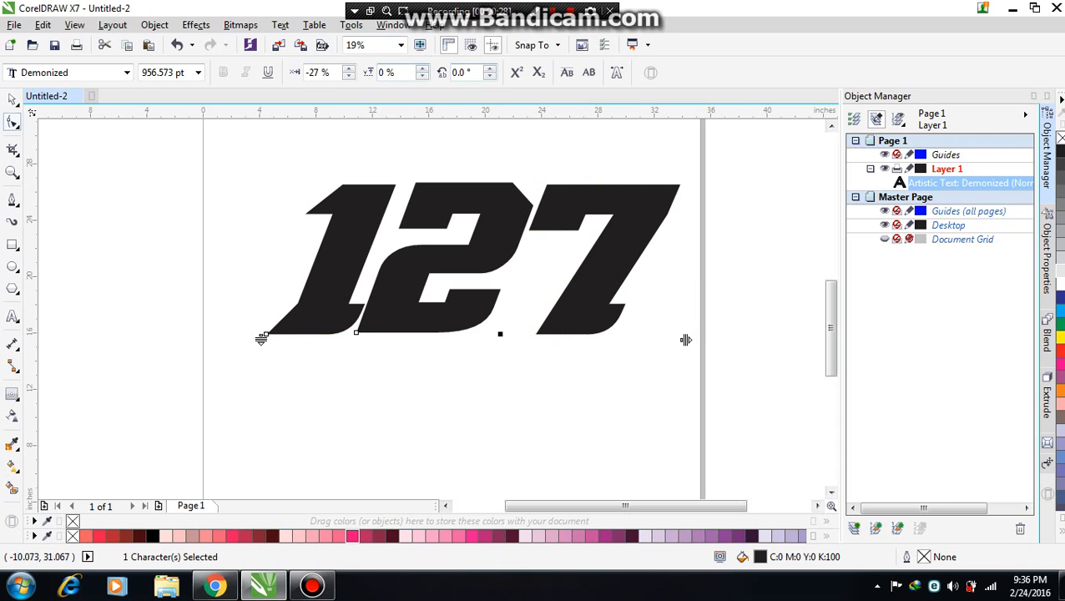
# Fill the whole number text with blue (C:100 M:100 Y:0 K:0)
pyautogui.click(13, 99)
pyautogui.scroll(-2, 393, 256)
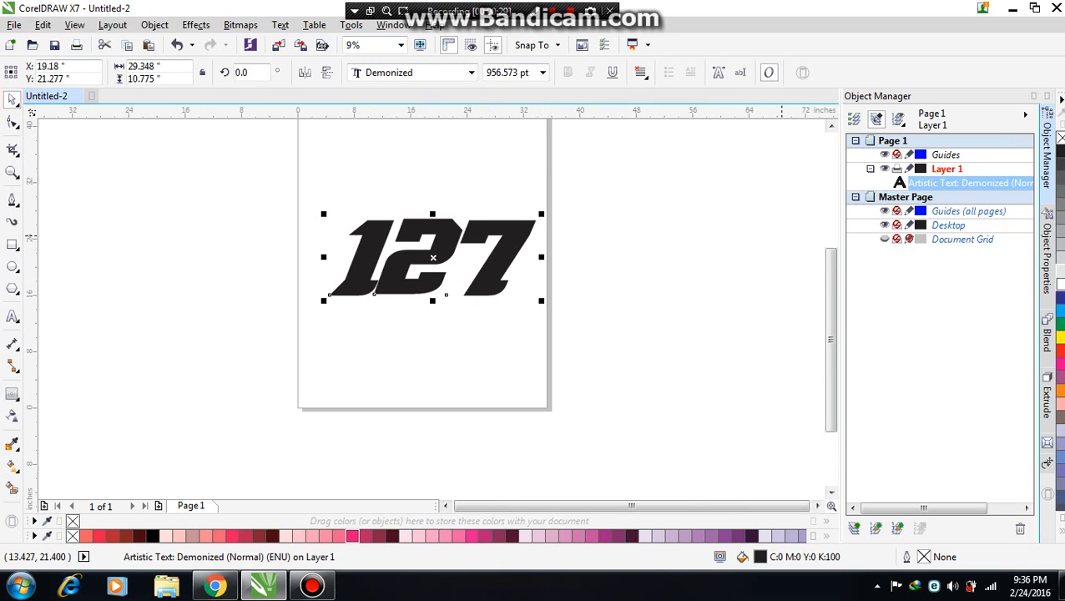
pyautogui.click(1059, 297)
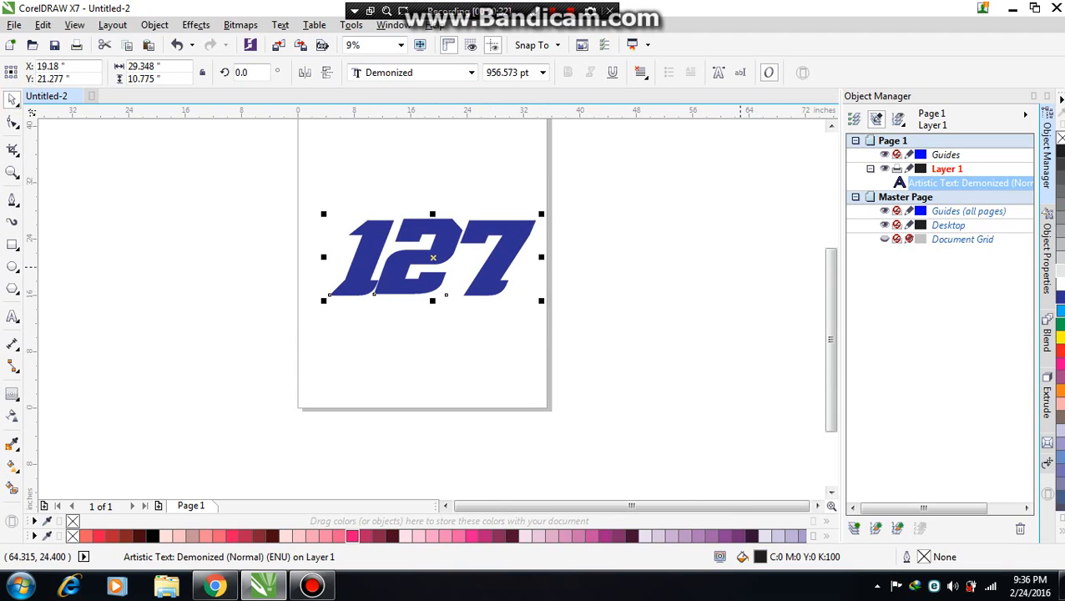
# Draw a closed, thin diagonal sliver across the 1 and 2, about 24.6 by 10.6 inches overall
pyautogui.scroll(1, 366, 211)
pyautogui.click(11, 204)
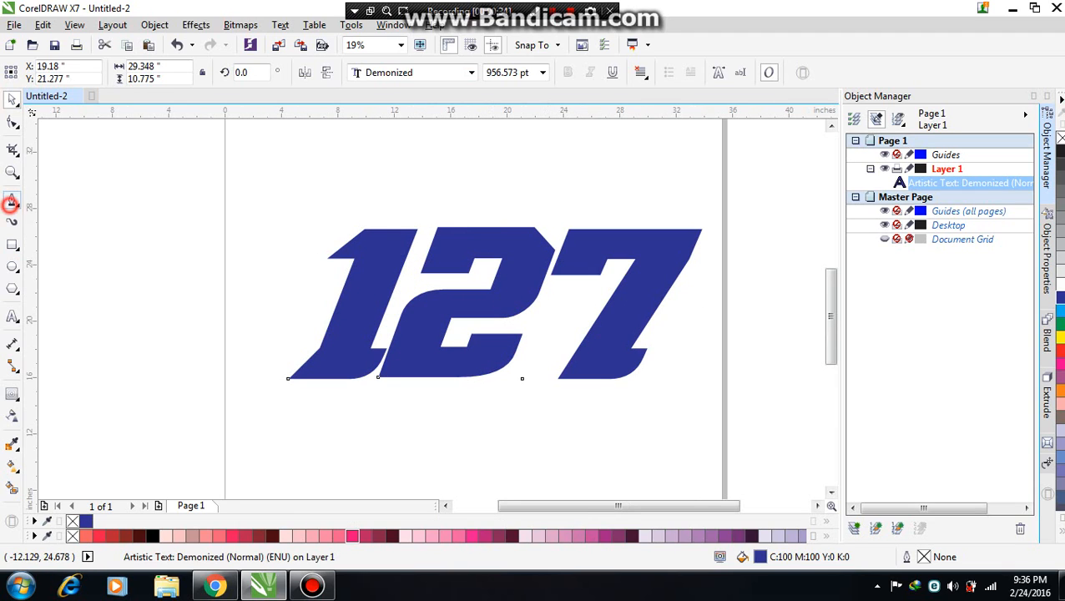
pyautogui.click(272, 330)
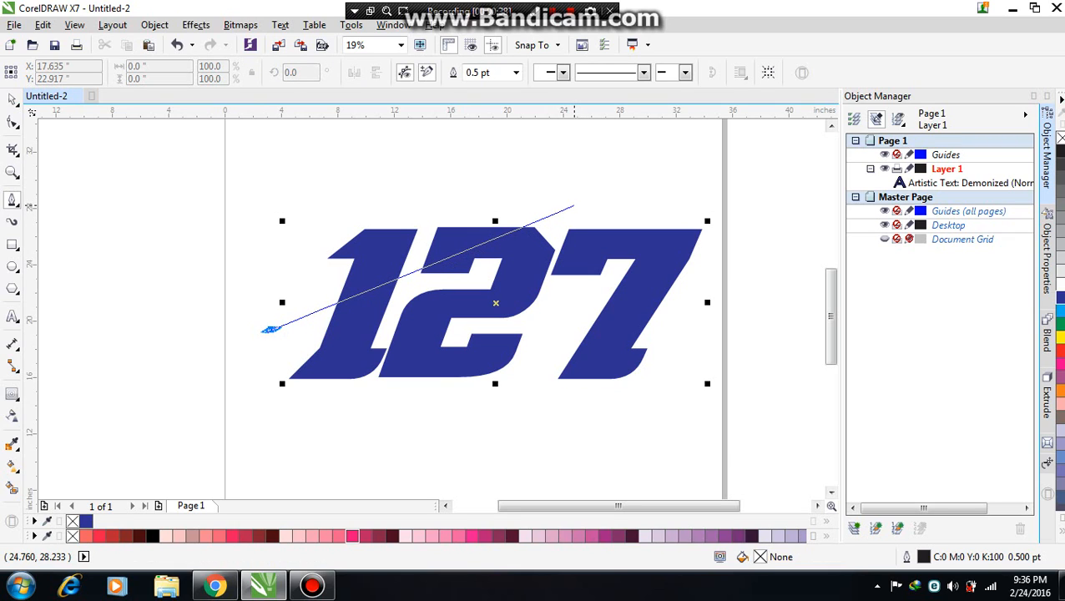
pyautogui.click(573, 203)
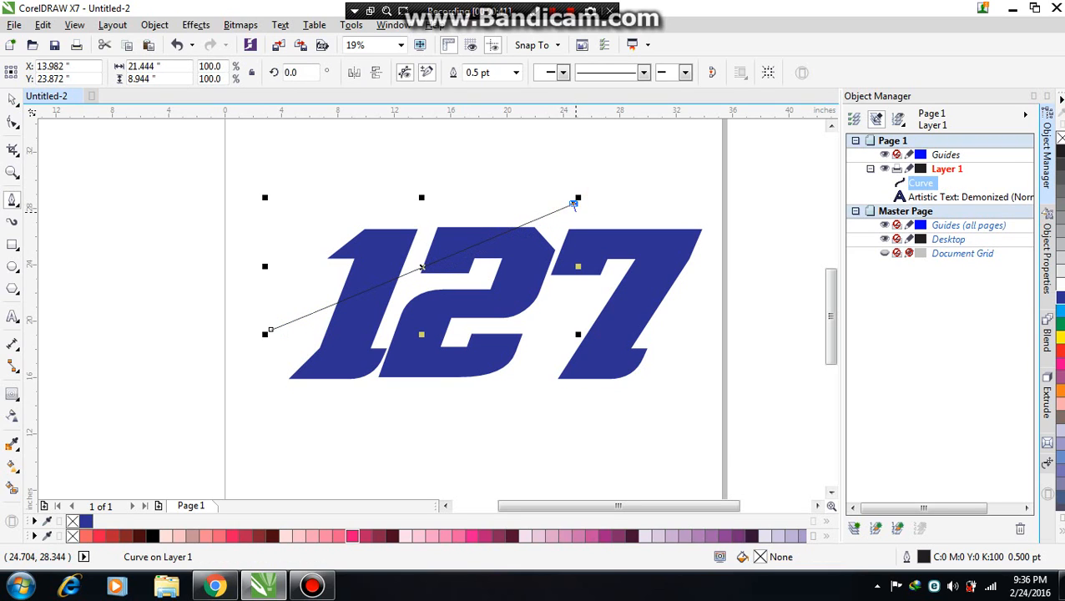
pyautogui.click(575, 212)
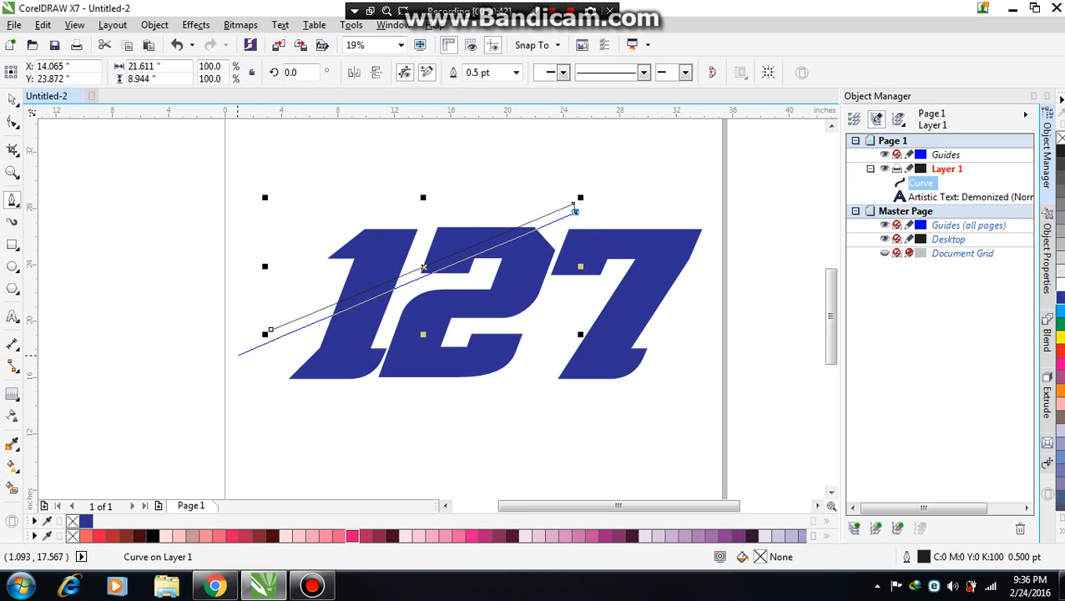
pyautogui.click(231, 353)
pyautogui.click(270, 329)
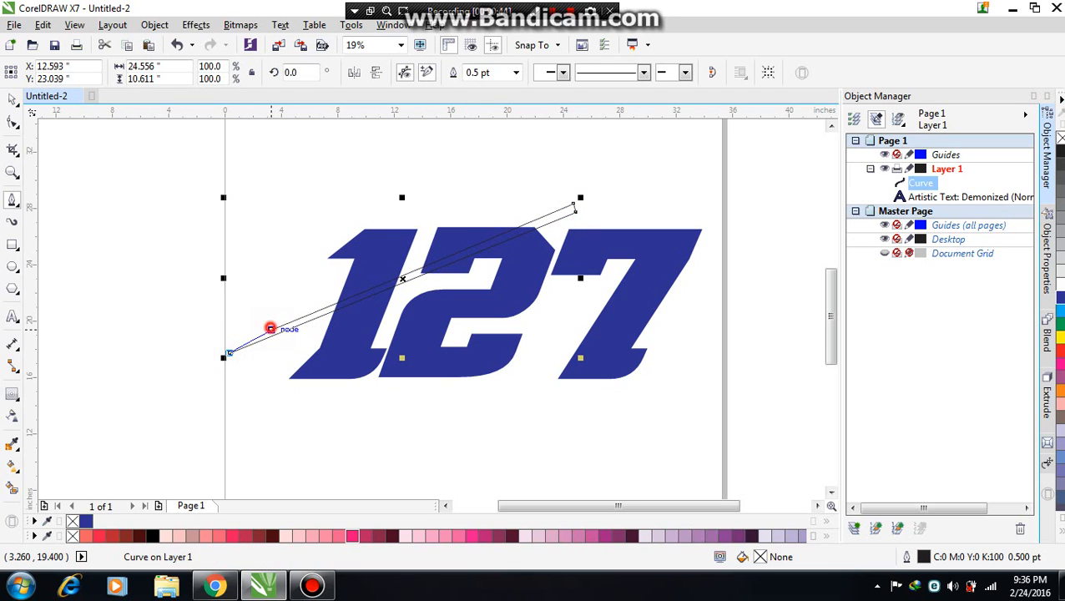
# Draw a second closed, pointed sliver across the upper part of the 1, about 9.4 by 6 inches overall
pyautogui.click(315, 291)
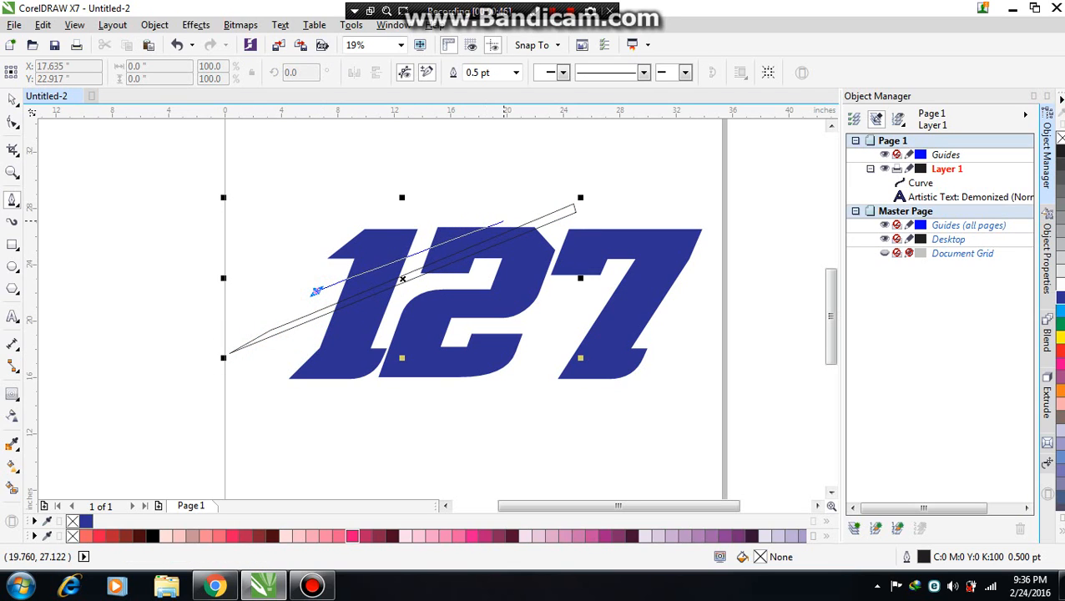
pyautogui.doubleClick(444, 210)
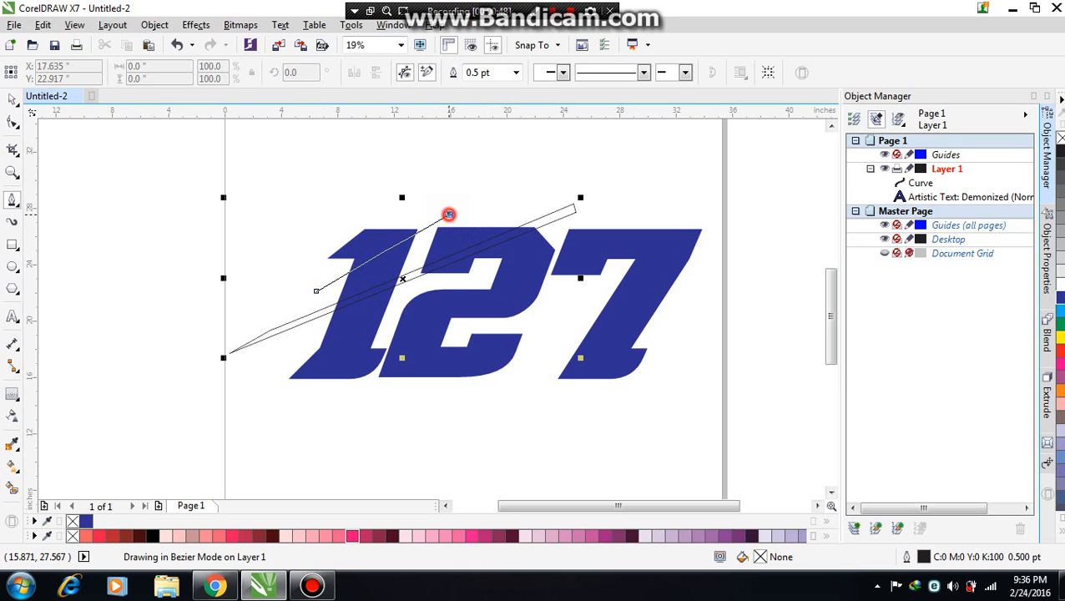
pyautogui.click(443, 208)
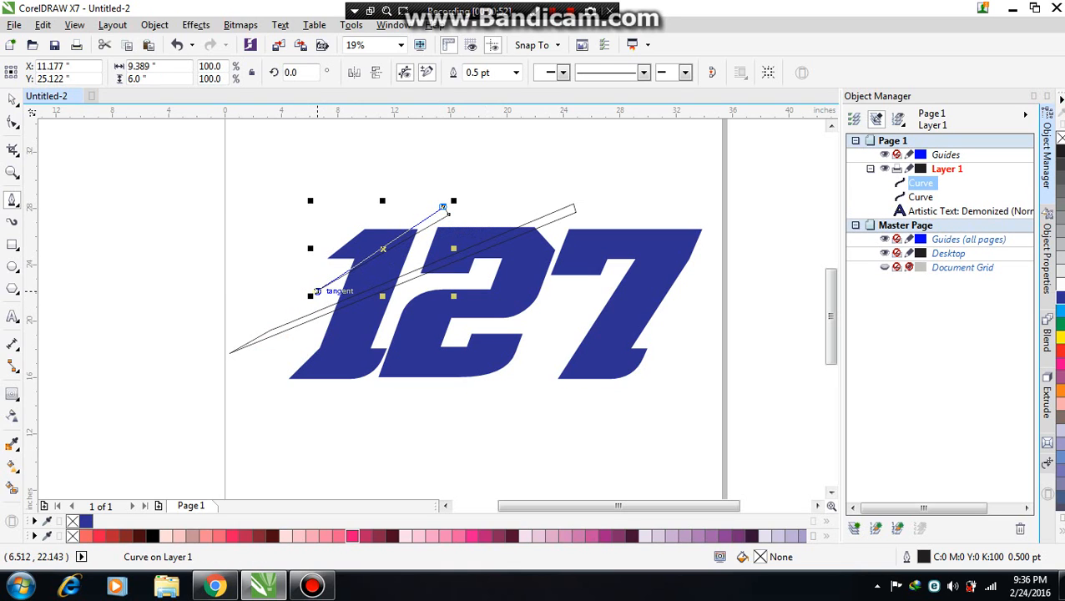
pyautogui.click(317, 290)
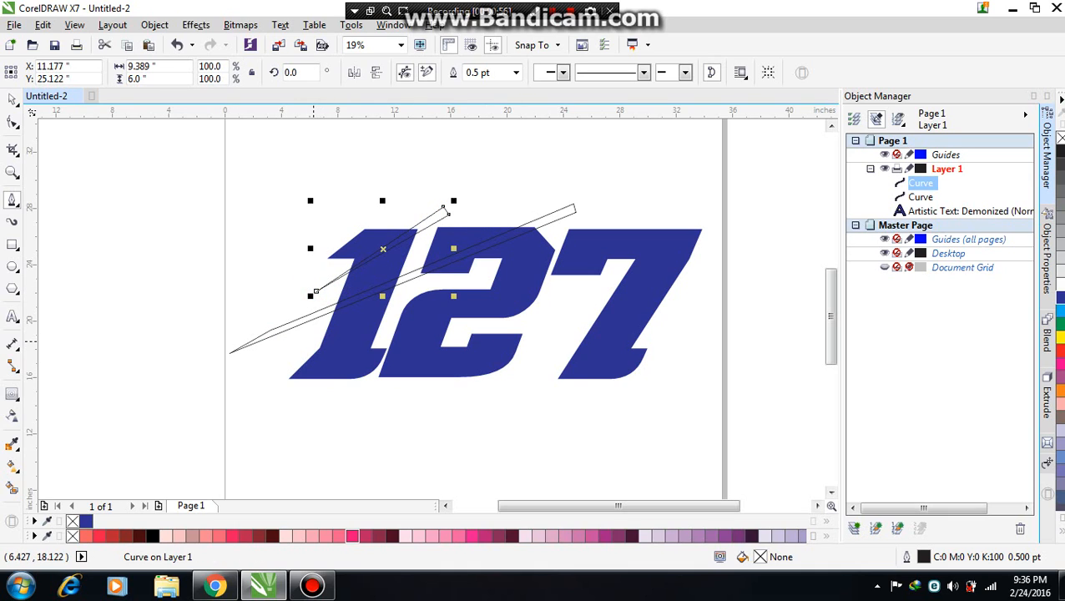
# Draw a third closed sliver across the lower 1 and the middle of the 2, about 18.6 by 4.4 inches overall
pyautogui.click(310, 343)
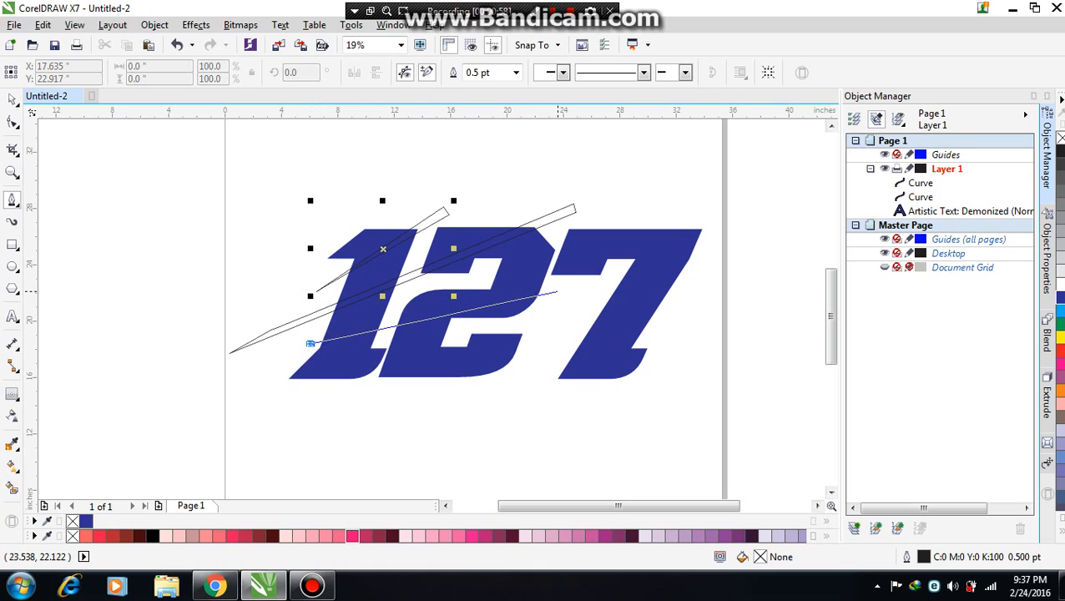
pyautogui.doubleClick(553, 282)
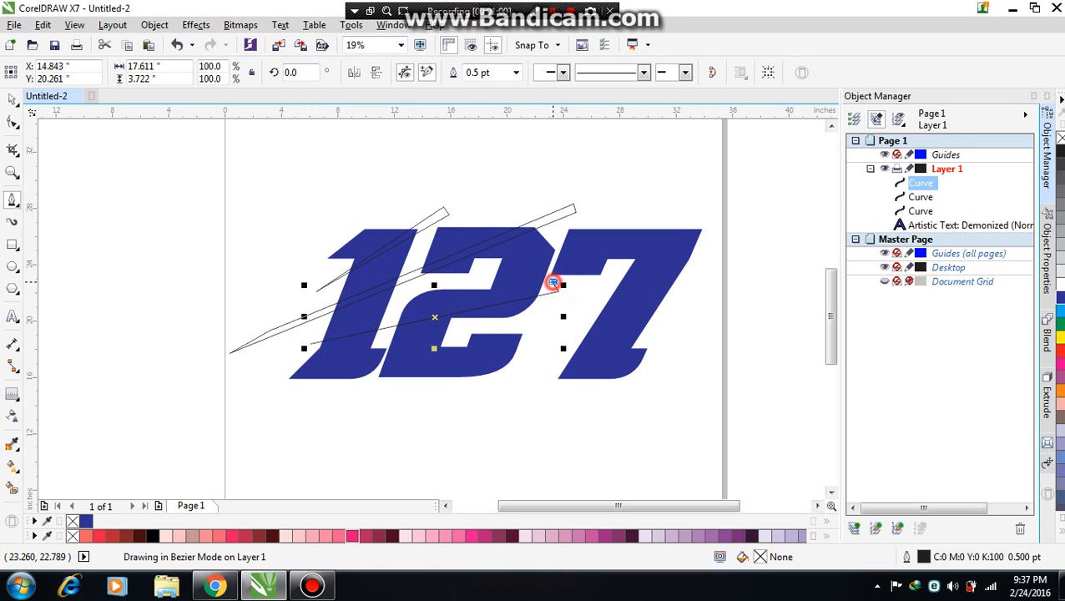
pyautogui.click(297, 343)
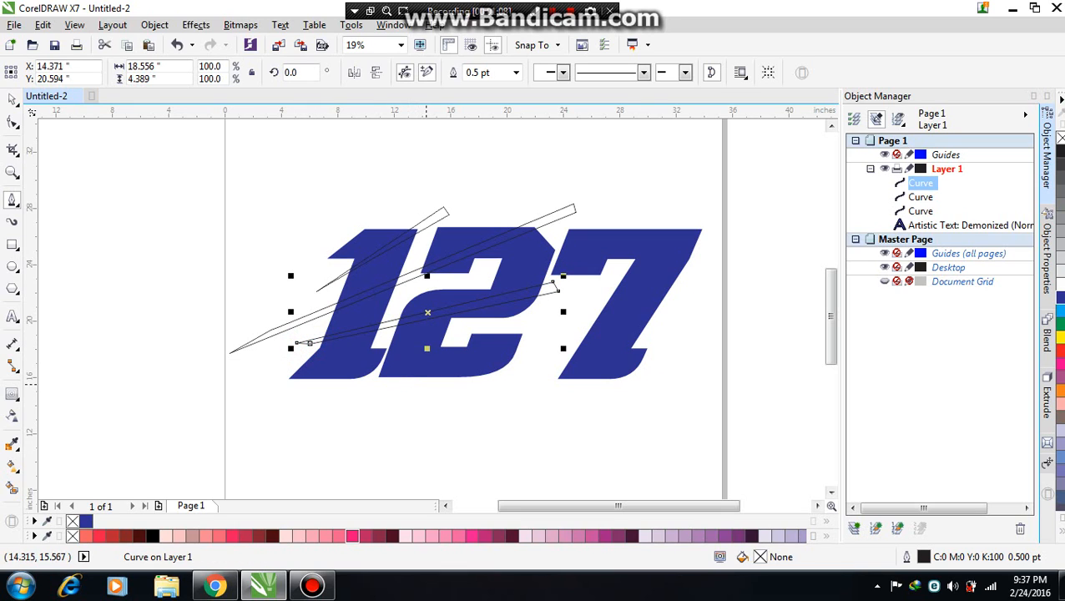
# Draw a fourth closed diagonal sliver across the 7, about 12.5 by 6.3 inches overall
pyautogui.click(546, 340)
pyautogui.click(708, 261)
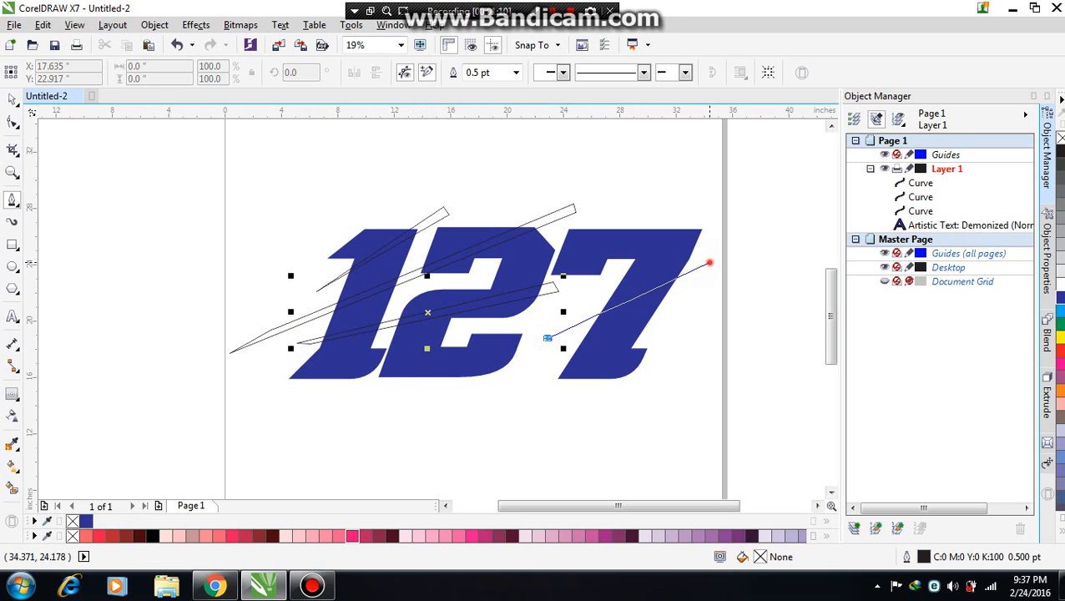
pyautogui.click(711, 270)
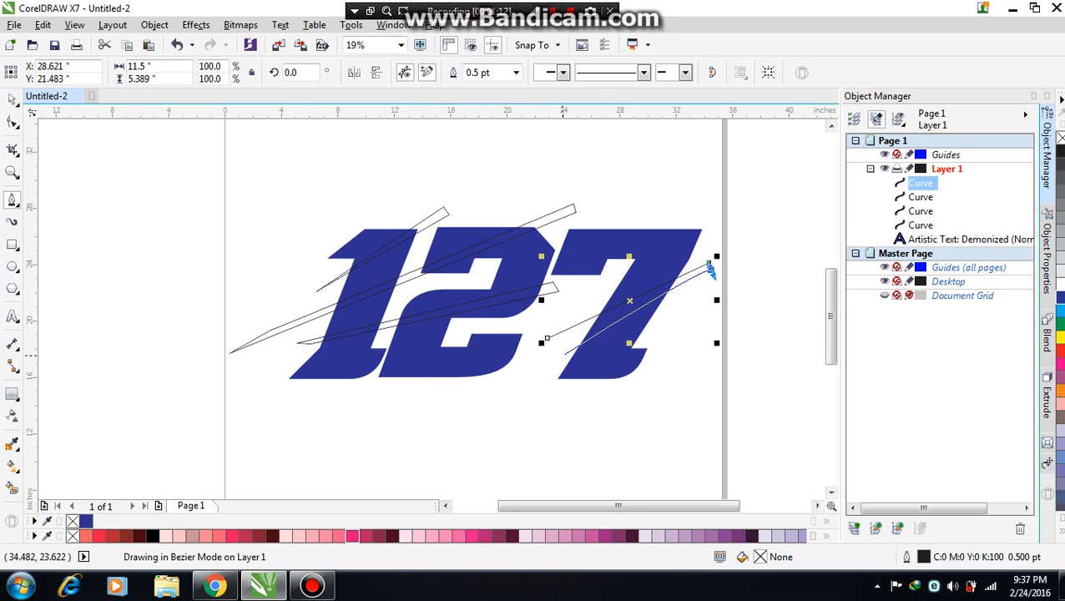
pyautogui.hotkey('ctrl', 'z')
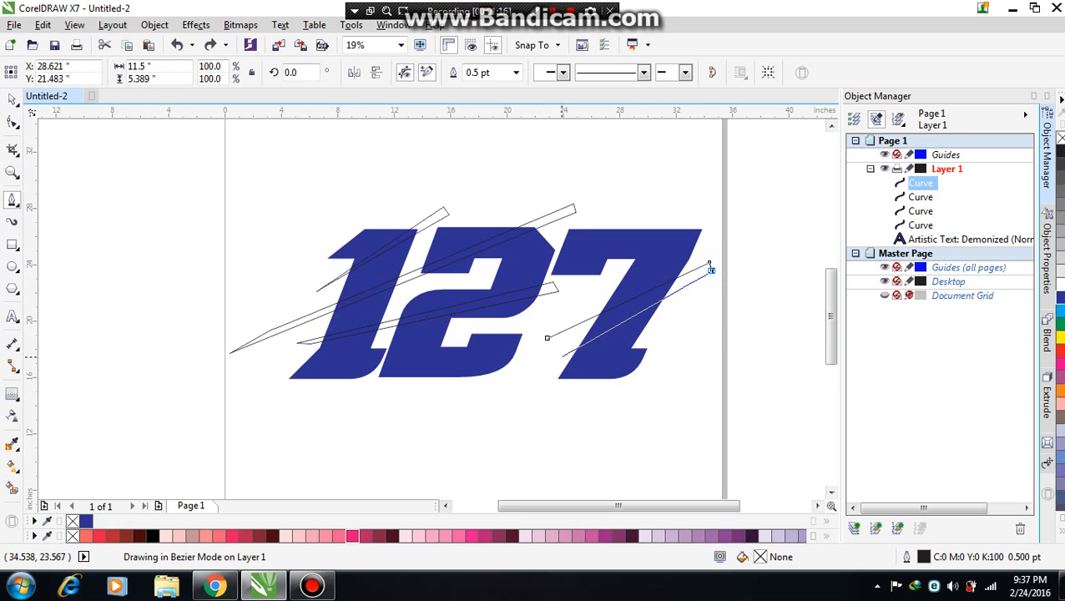
pyautogui.hotkey('ctrl', 'shift', 'z')
pyautogui.click(535, 352)
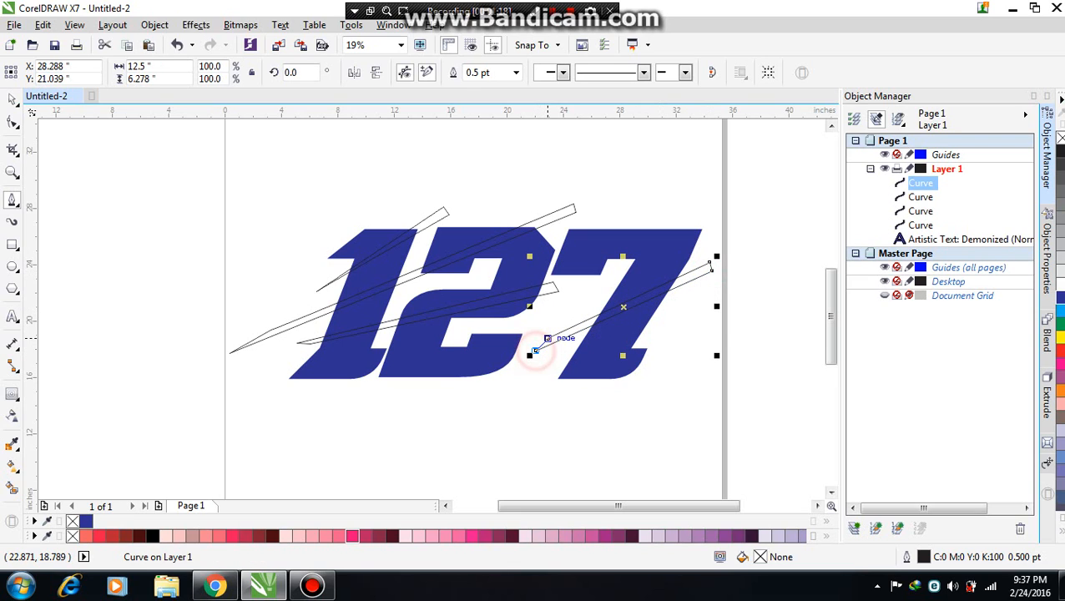
pyautogui.click(548, 338)
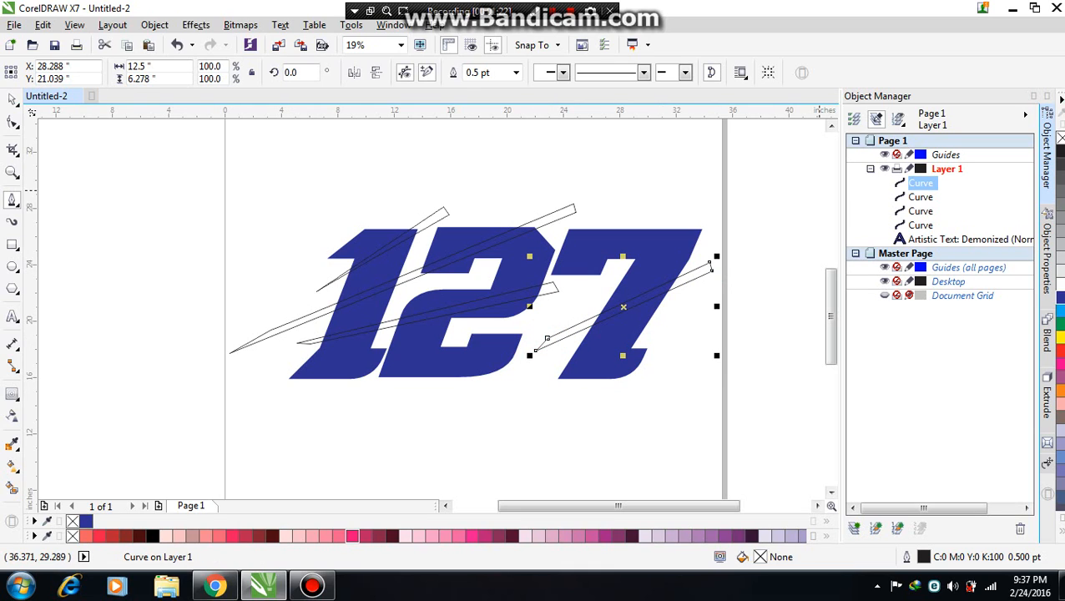
# Group the four sliver curves into one object
pyautogui.keyDown('ctrl'); pyautogui.click(911, 194); pyautogui.keyUp('ctrl')
pyautogui.keyDown('ctrl'); pyautogui.click(914, 208); pyautogui.keyUp('ctrl')
pyautogui.keyDown('ctrl'); pyautogui.click(915, 221); pyautogui.keyUp('ctrl')
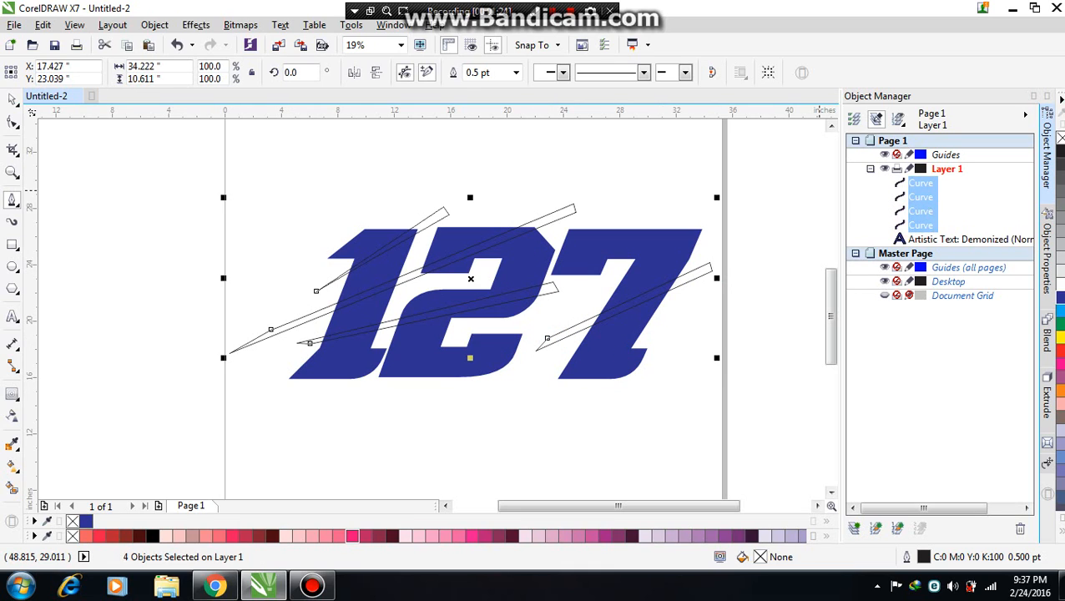
pyautogui.hotkey('ctrl', 'g')
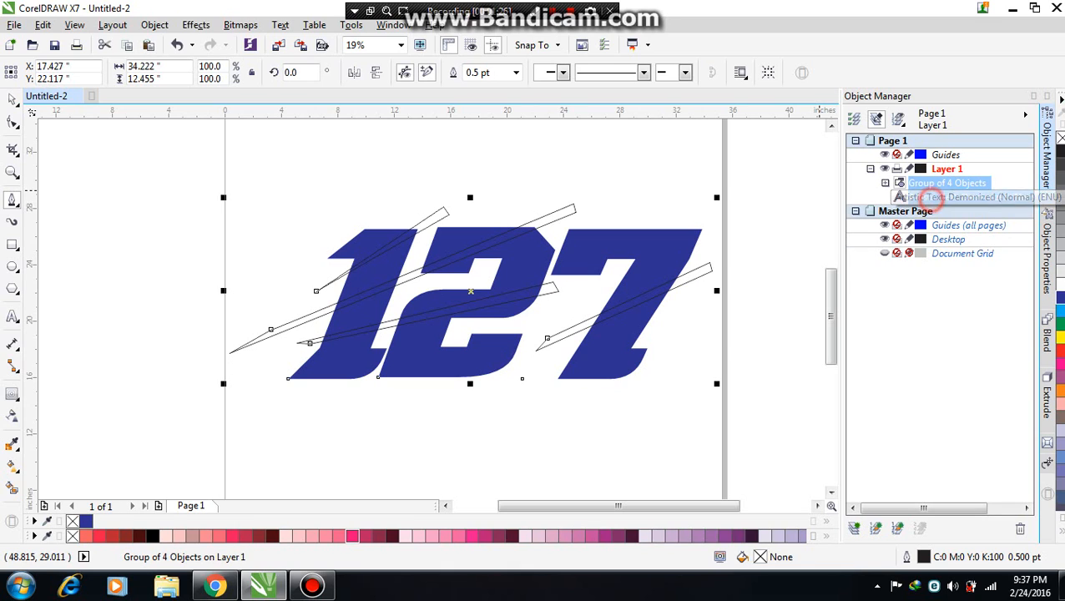
# Trim the number text with the sliver group and delete the group
pyautogui.keyDown('ctrl'); pyautogui.click(929, 197); pyautogui.keyUp('ctrl')
pyautogui.click(13, 99)
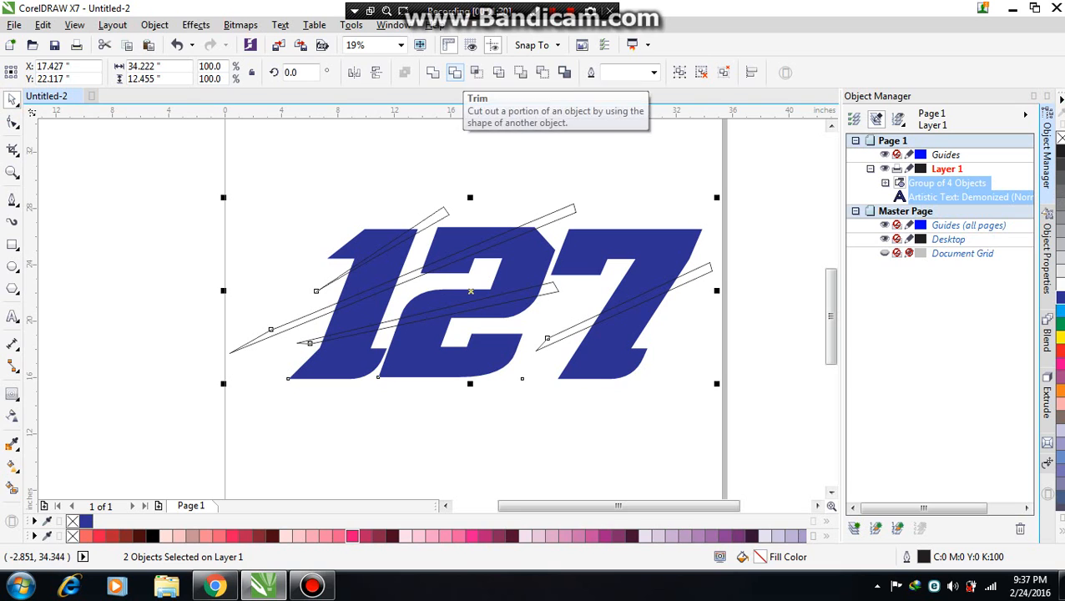
pyautogui.click(455, 72)
pyautogui.click(946, 183)
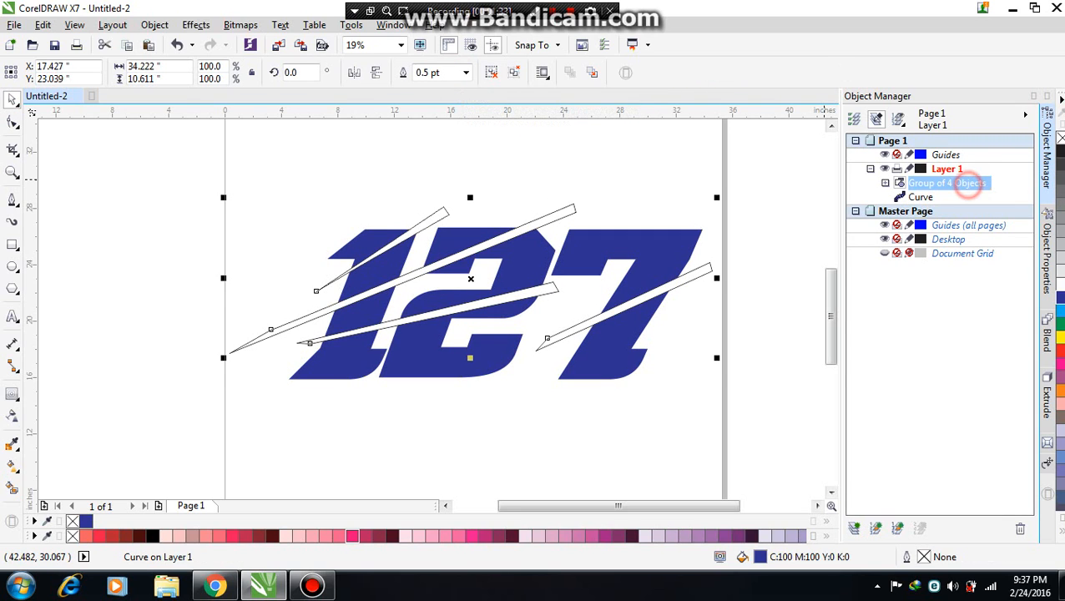
pyautogui.click(1020, 528)
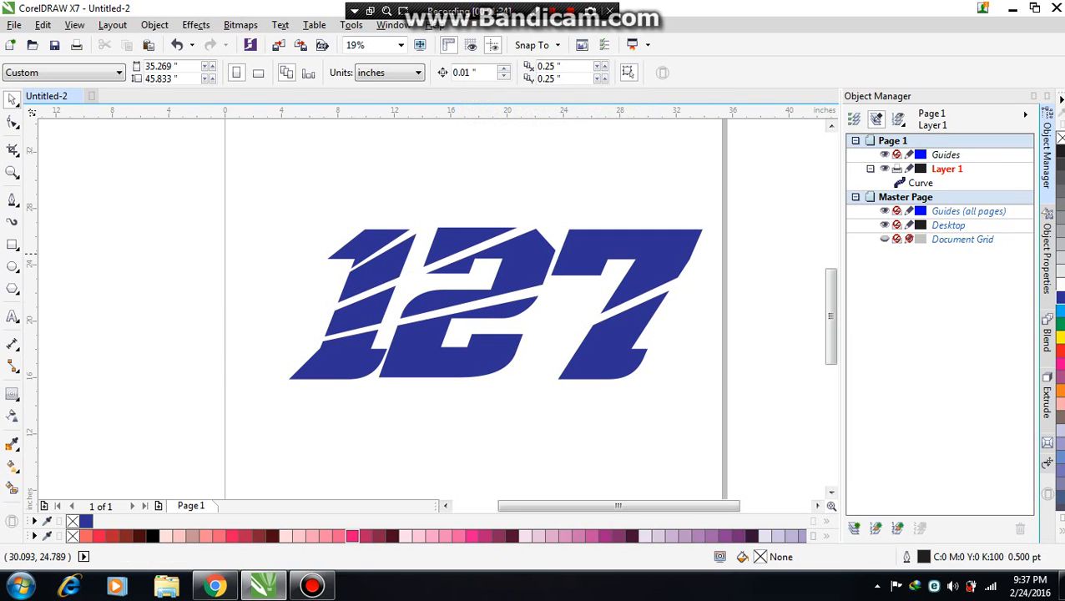
# Apply a one-step inside contour with an offset of about 0.133 inch to the sliced number and break it apart
pyautogui.click(538, 250)
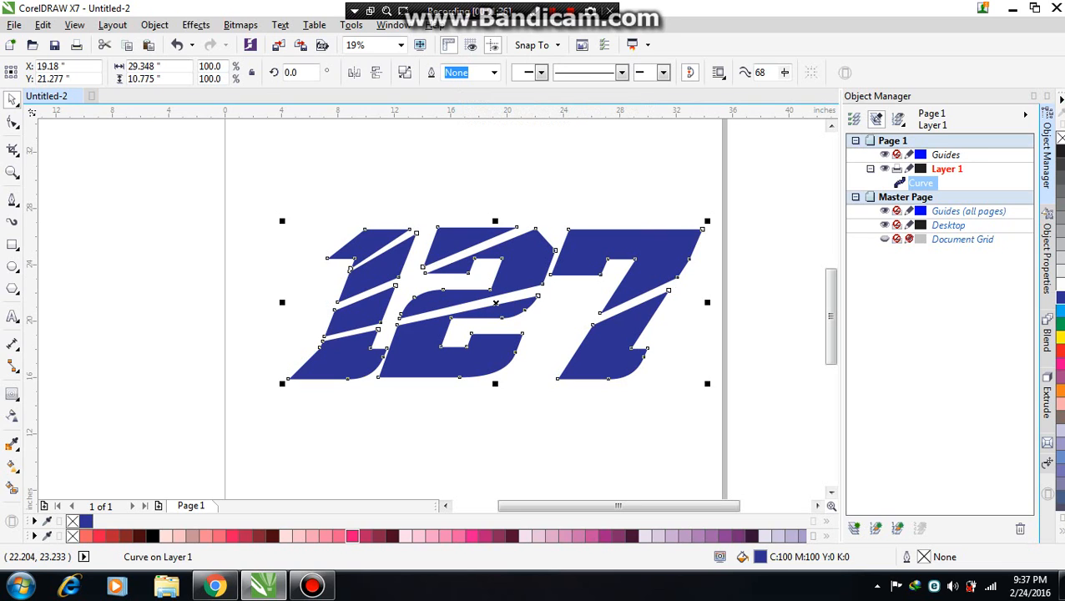
pyautogui.click(11, 394)
pyautogui.moveTo(434, 376); pyautogui.dragTo(434, 364)
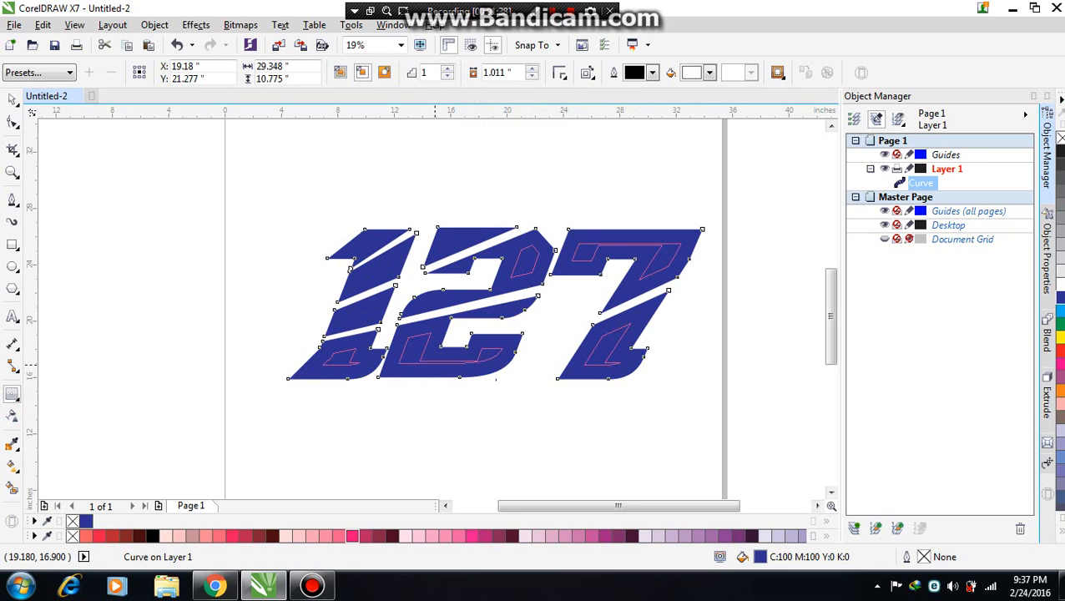
pyautogui.moveTo(496, 379); pyautogui.dragTo(495, 385)
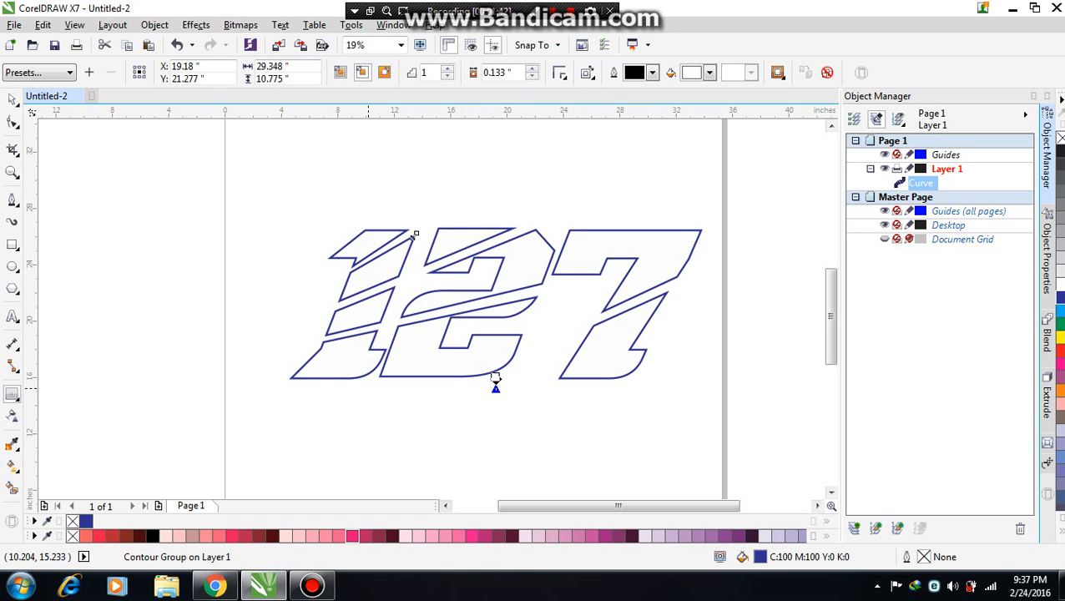
pyautogui.moveTo(496, 384)
pyautogui.mouseDown()
pyautogui.moveTo(482, 392)
pyautogui.moveTo(493, 373)
pyautogui.moveTo(495, 385)
pyautogui.mouseUp()
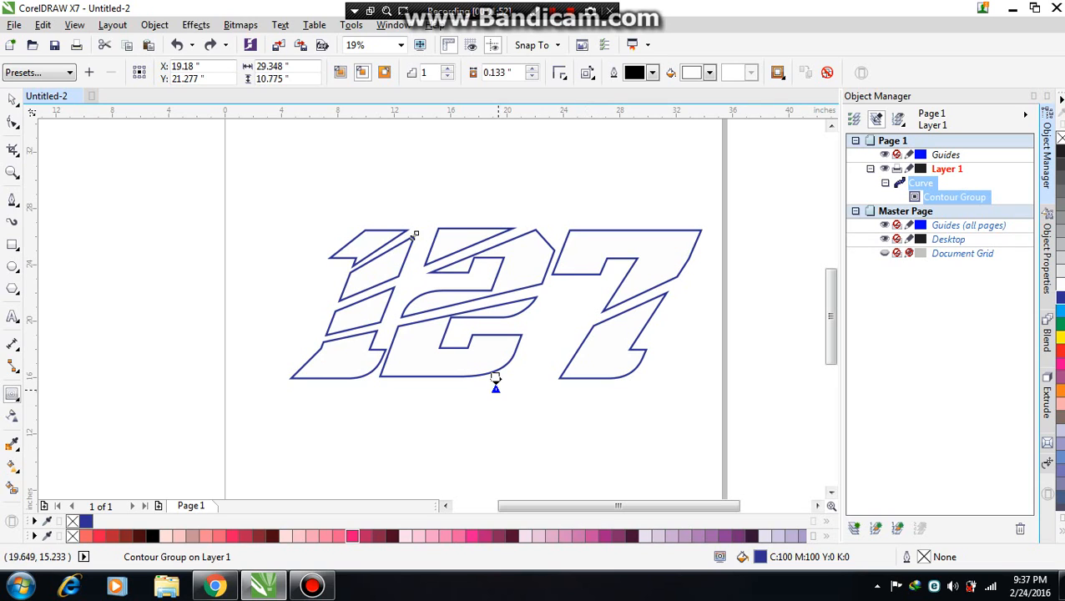
pyautogui.click(14, 101)
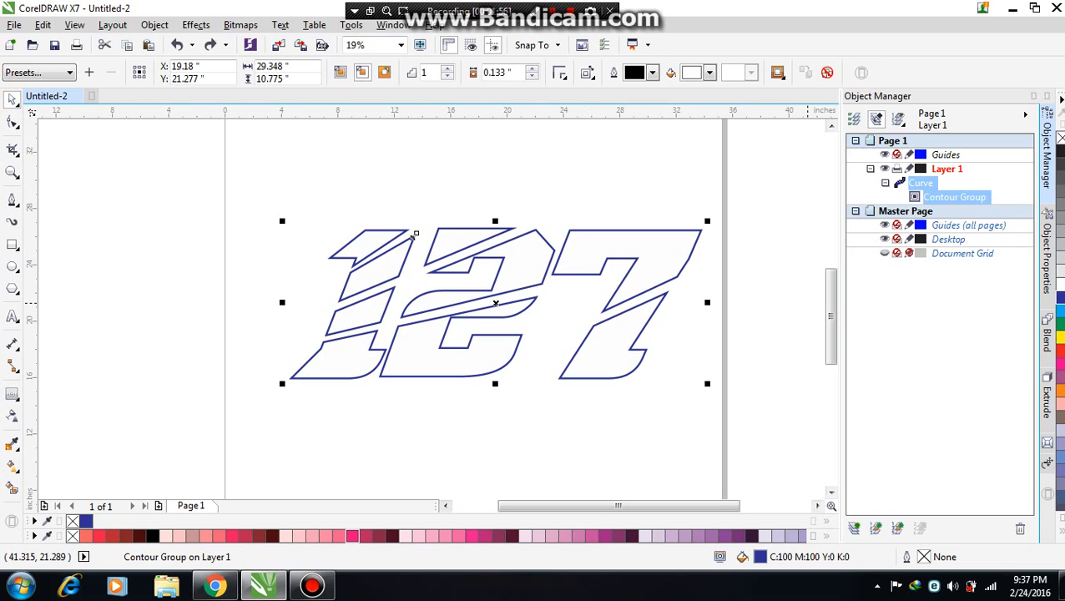
pyautogui.hotkey('ctrl', 'k')
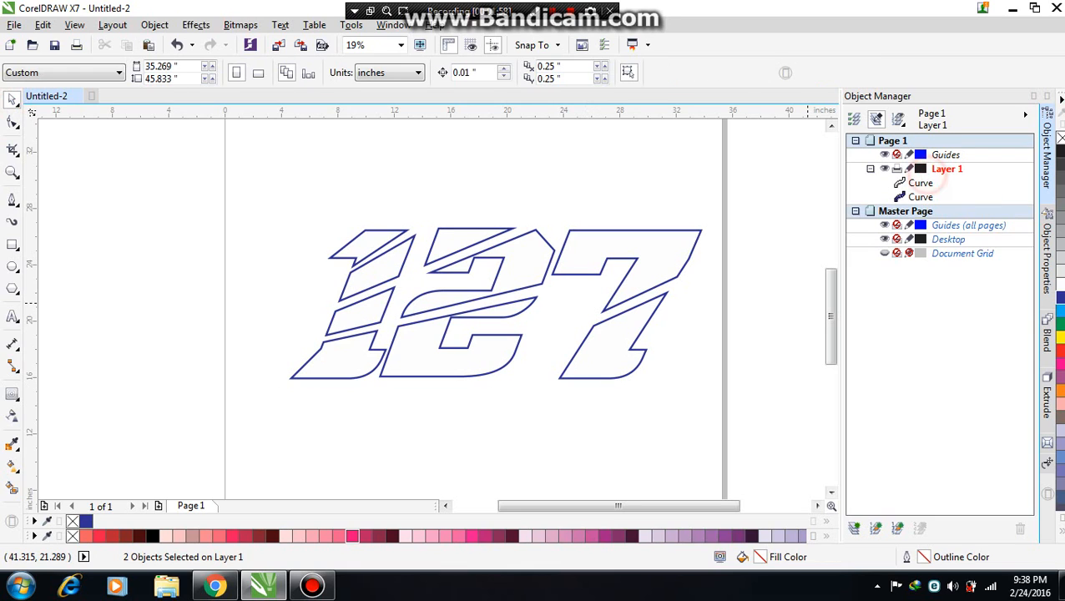
# Break the inner contour curve apart into separate pieces and fill them all with cyan
pyautogui.click(413, 237)
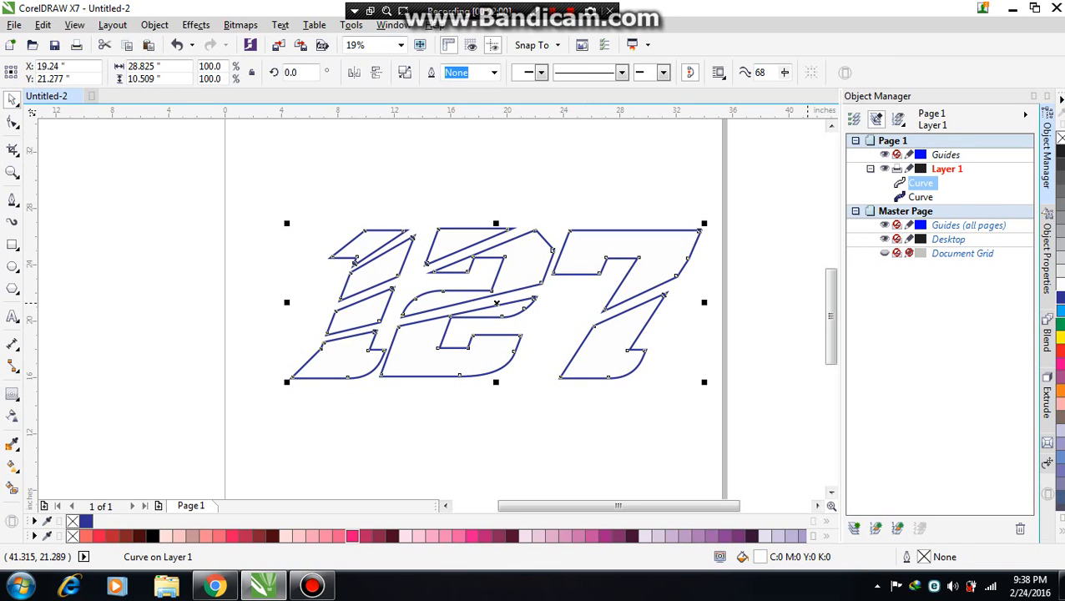
pyautogui.hotkey('ctrl', 'k')
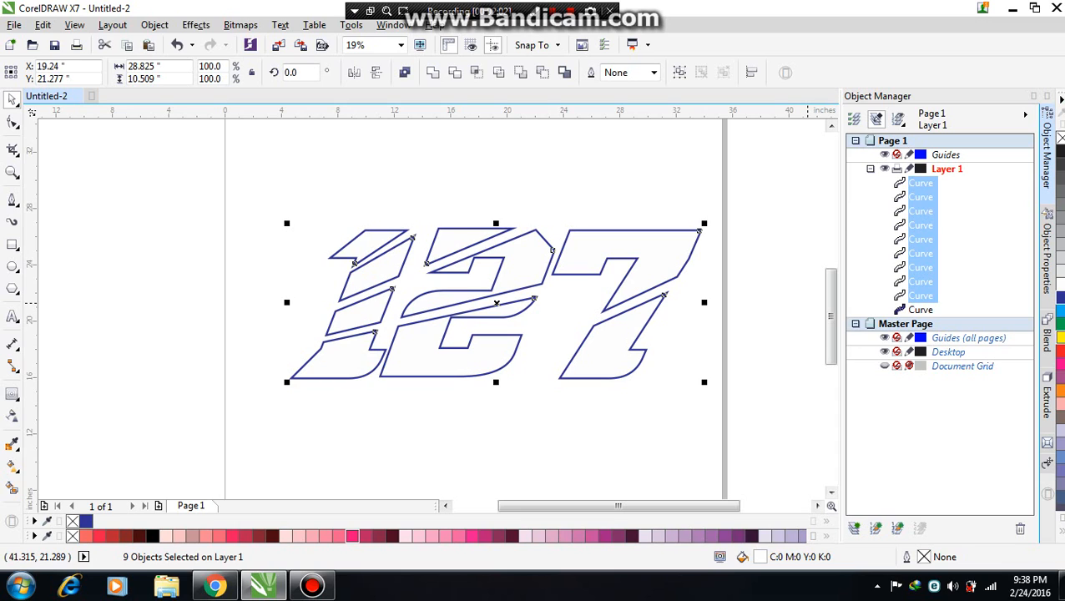
pyautogui.click(1058, 309)
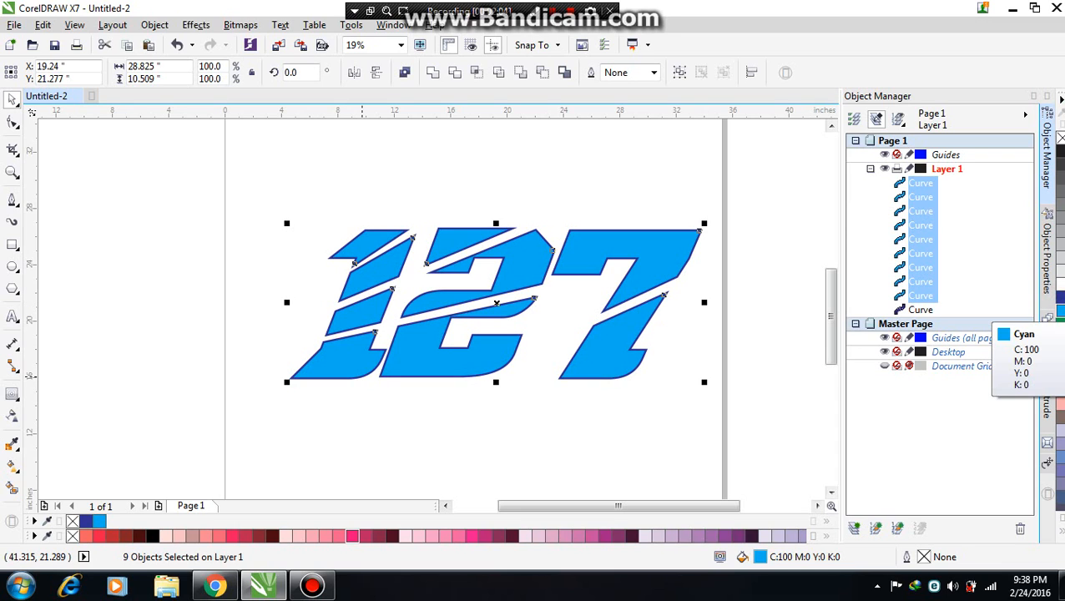
# Apply a diagonal linear transparency of about -36° across the cyan pieces and adjust it to about -34° on the selected piece of the 1
pyautogui.click(13, 415)
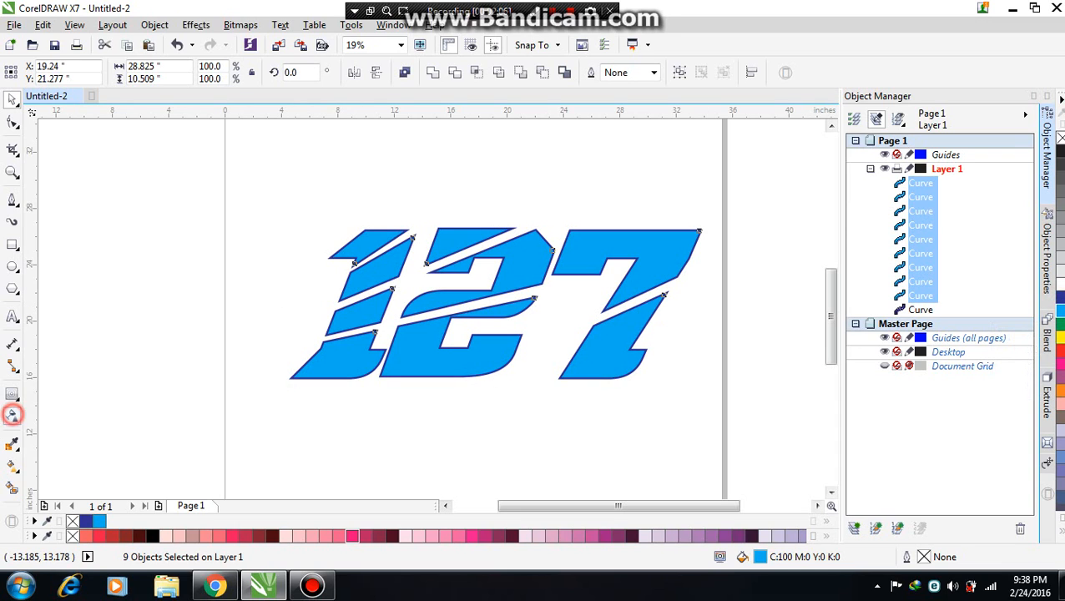
pyautogui.moveTo(290, 196); pyautogui.dragTo(668, 434)
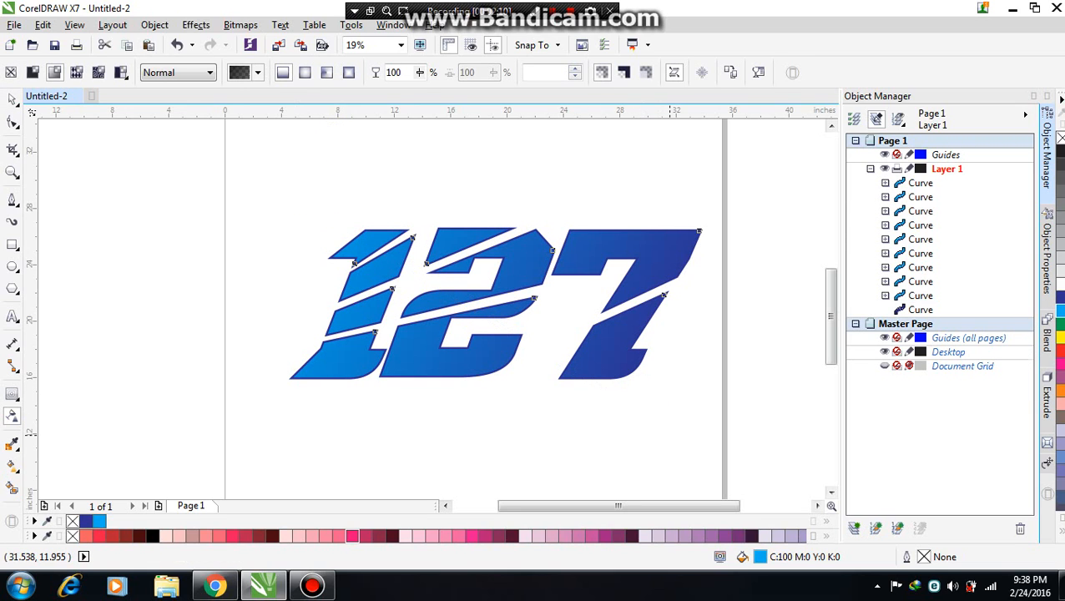
pyautogui.click(917, 183)
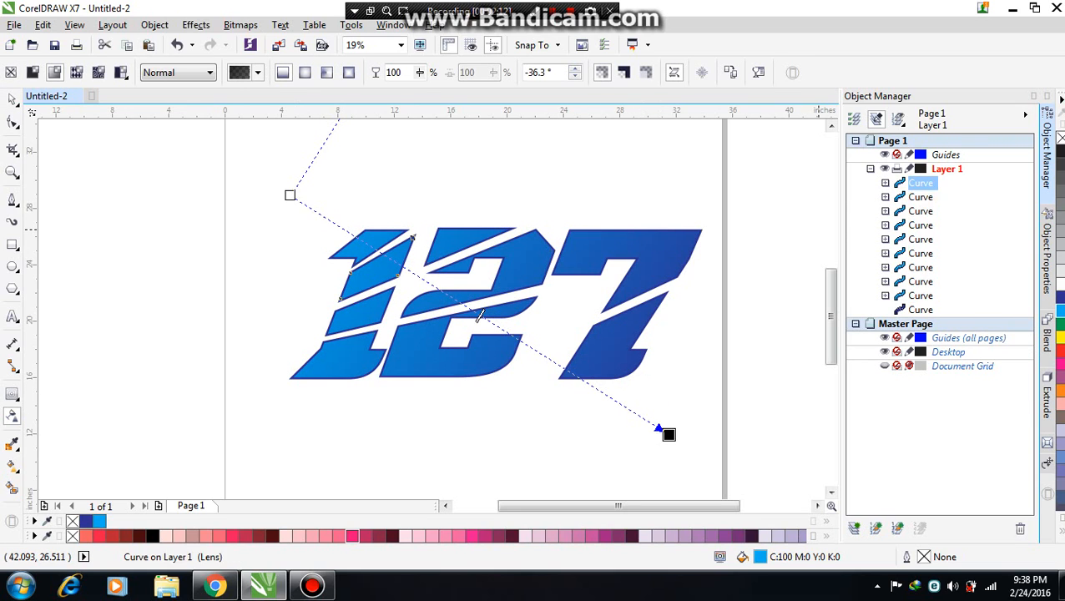
pyautogui.moveTo(669, 434); pyautogui.dragTo(701, 435)
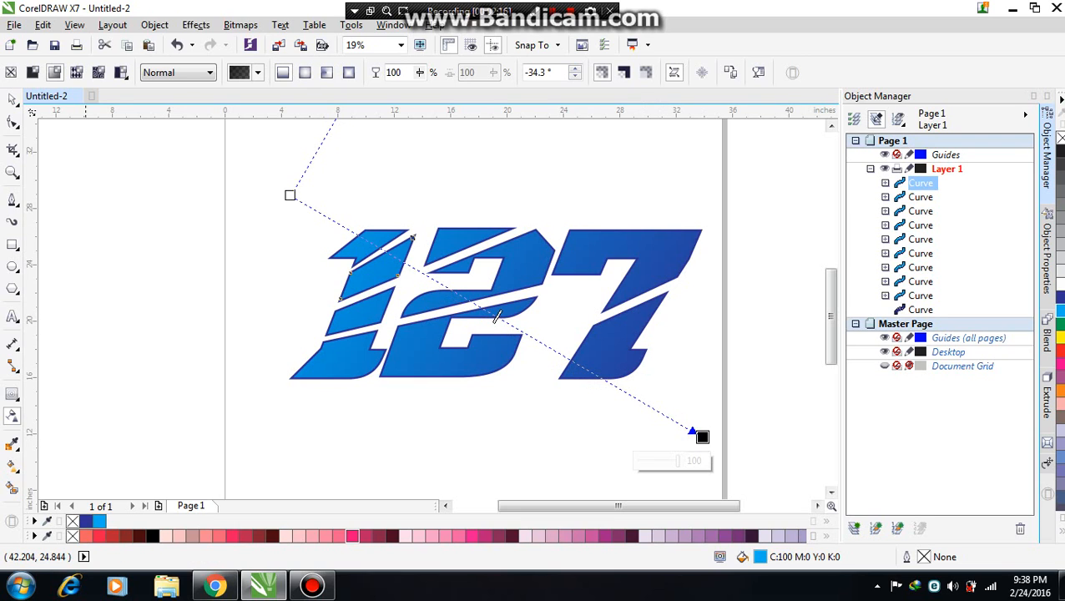
pyautogui.click(12, 99)
pyautogui.click(742, 413)
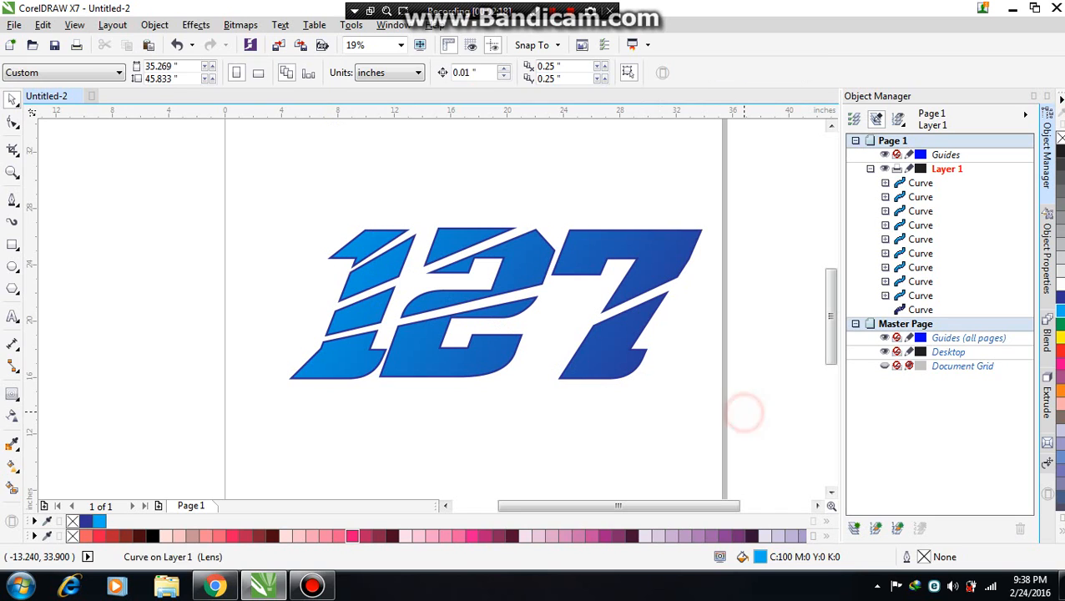
# Add a one-step outside contour of about 0.378 inch to the dark blue number curve, break it apart and fill the contour with yellow
pyautogui.click(912, 310)
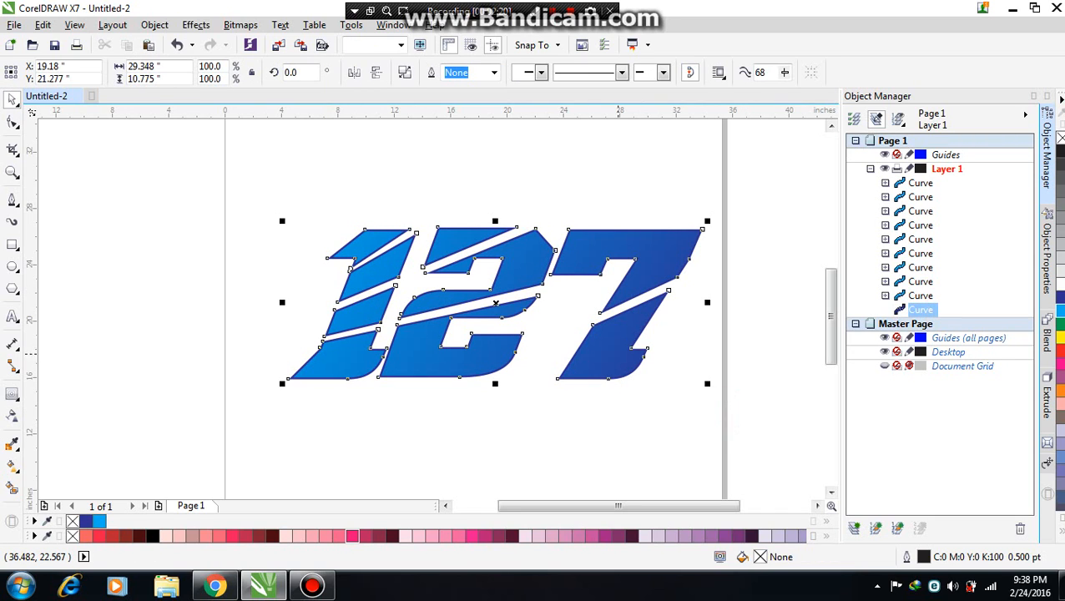
pyautogui.click(12, 393)
pyautogui.moveTo(359, 445); pyautogui.dragTo(390, 381)
pyautogui.moveTo(494, 377); pyautogui.dragTo(495, 379)
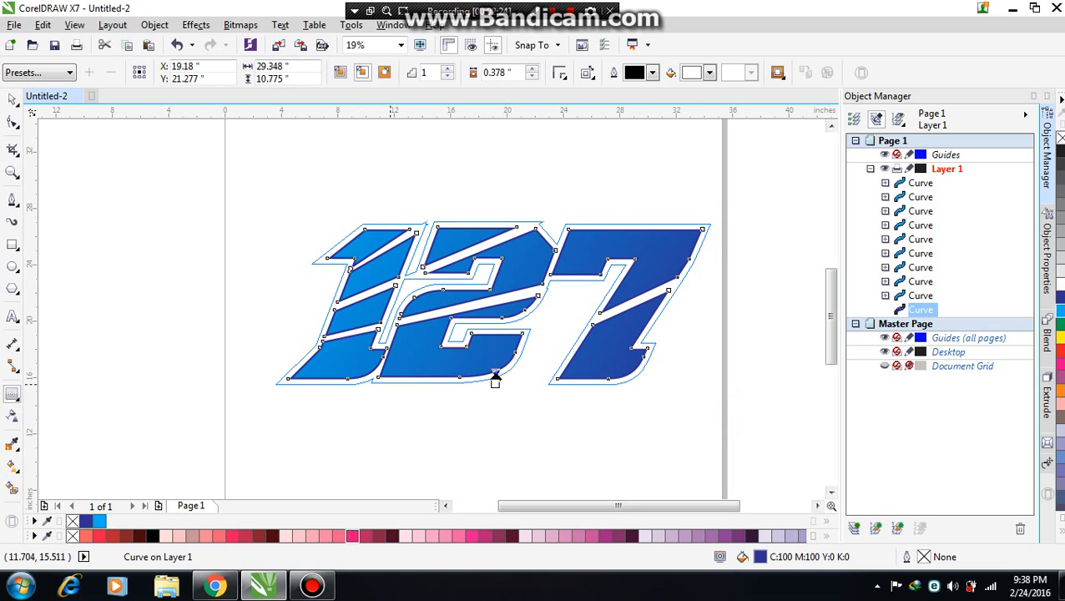
pyautogui.hotkey('ctrl', 'k')
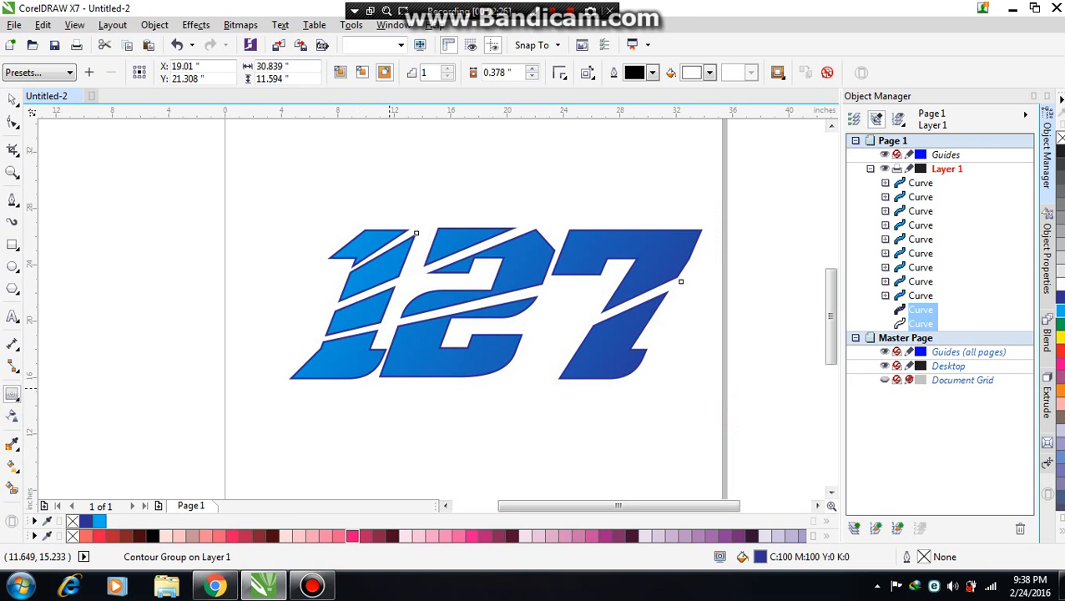
pyautogui.click(926, 326)
pyautogui.click(1061, 338)
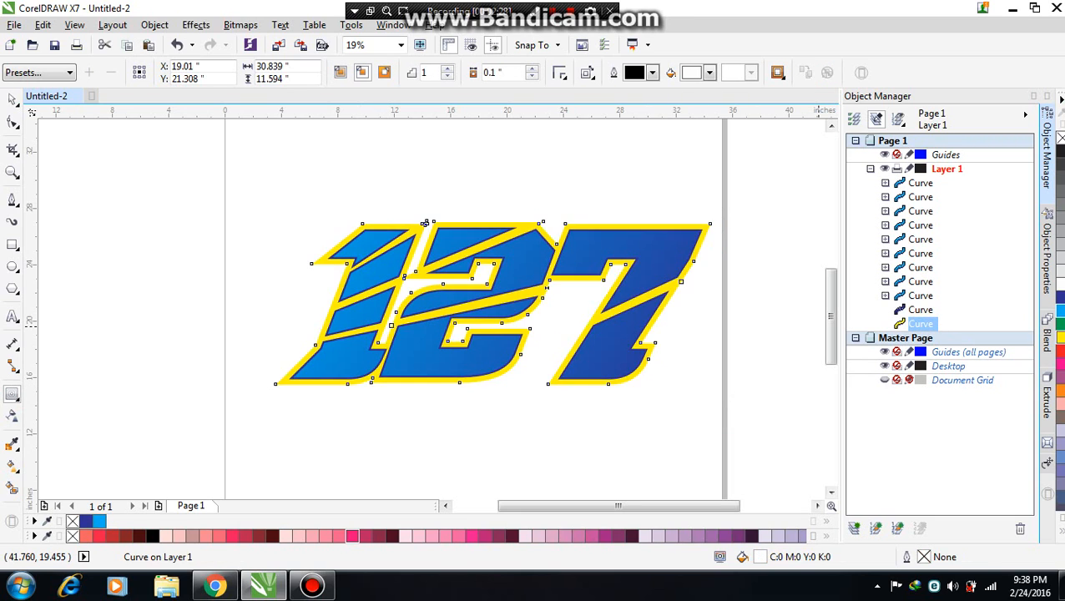
# Add a wider one-step outside contour around the yellow curve, break it apart and fill the new outline with black
pyautogui.moveTo(409, 435); pyautogui.dragTo(492, 387)
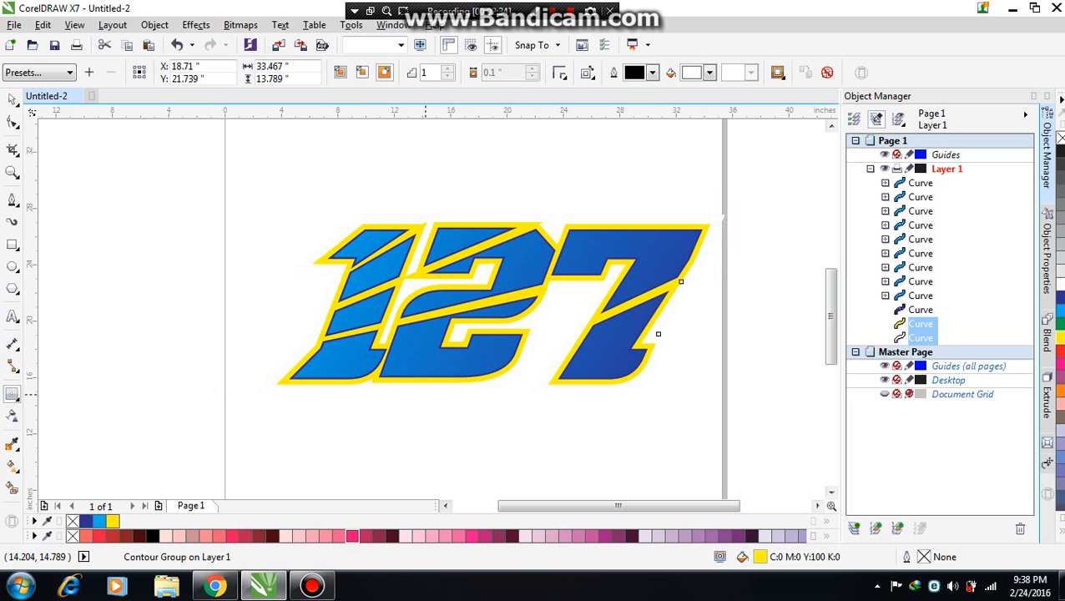
pyautogui.click(926, 338)
pyautogui.click(1059, 151)
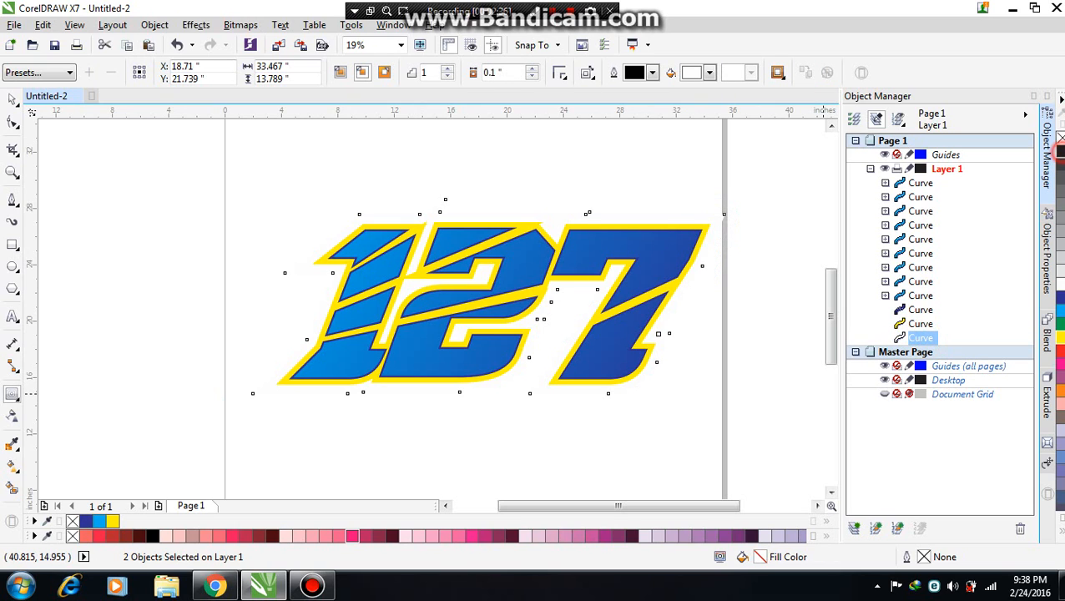
pyautogui.click(13, 98)
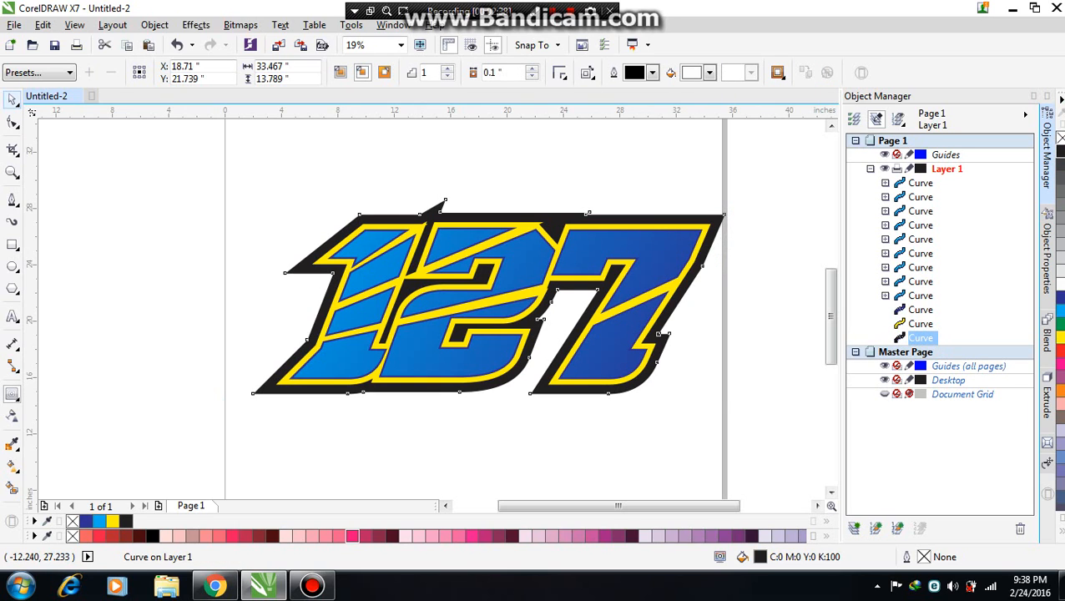
pyautogui.click(90, 313)
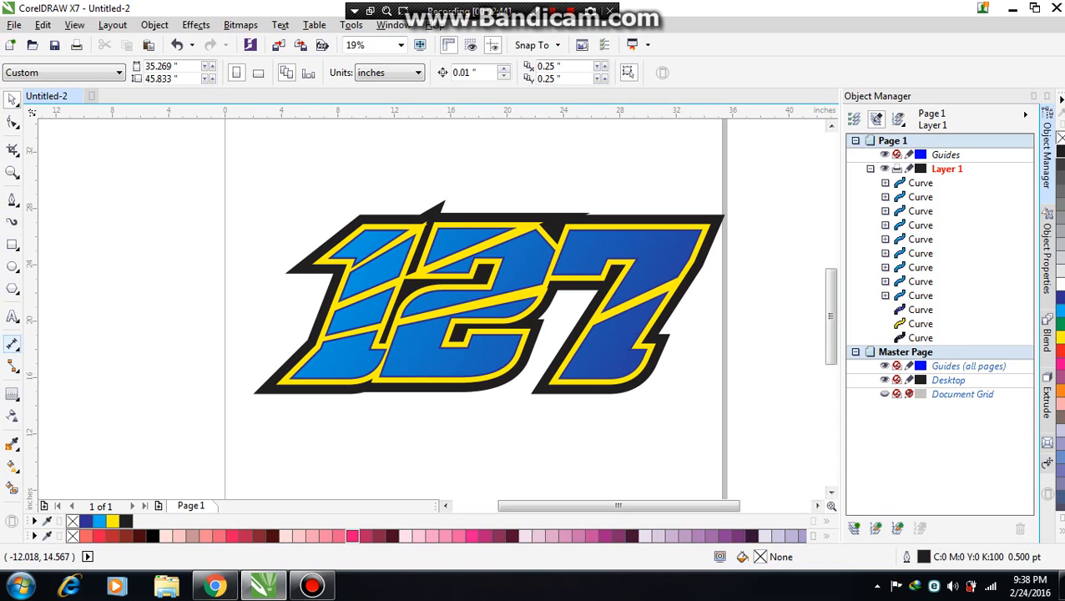
# Add the rider's name as artistic text below the number, enlarge it to about 159 pt and set its font to Demonized
pyautogui.click(12, 314)
pyautogui.click(367, 429)
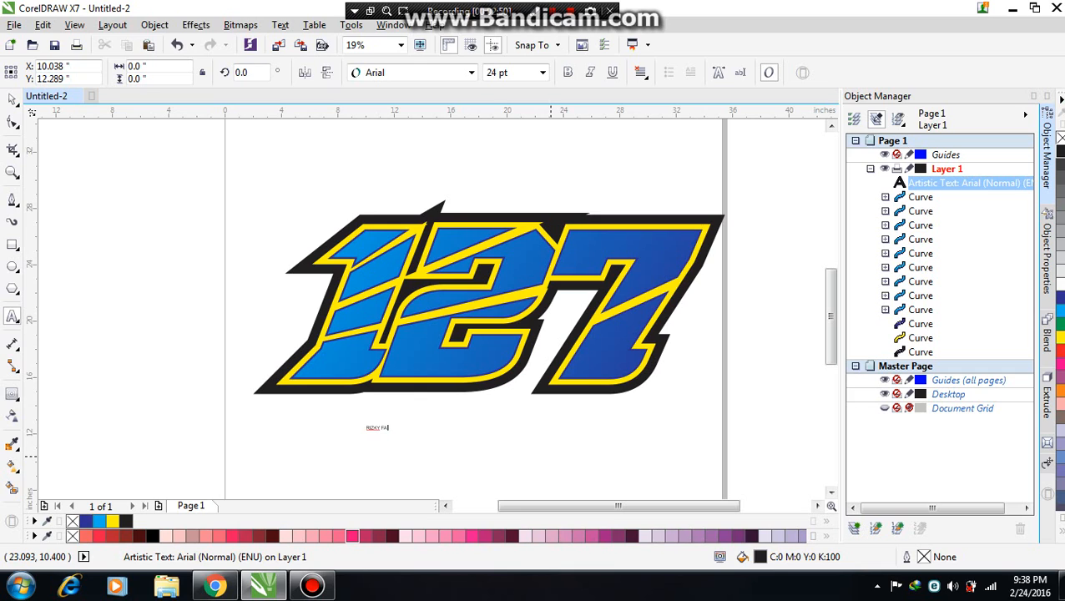
pyautogui.click(12, 99)
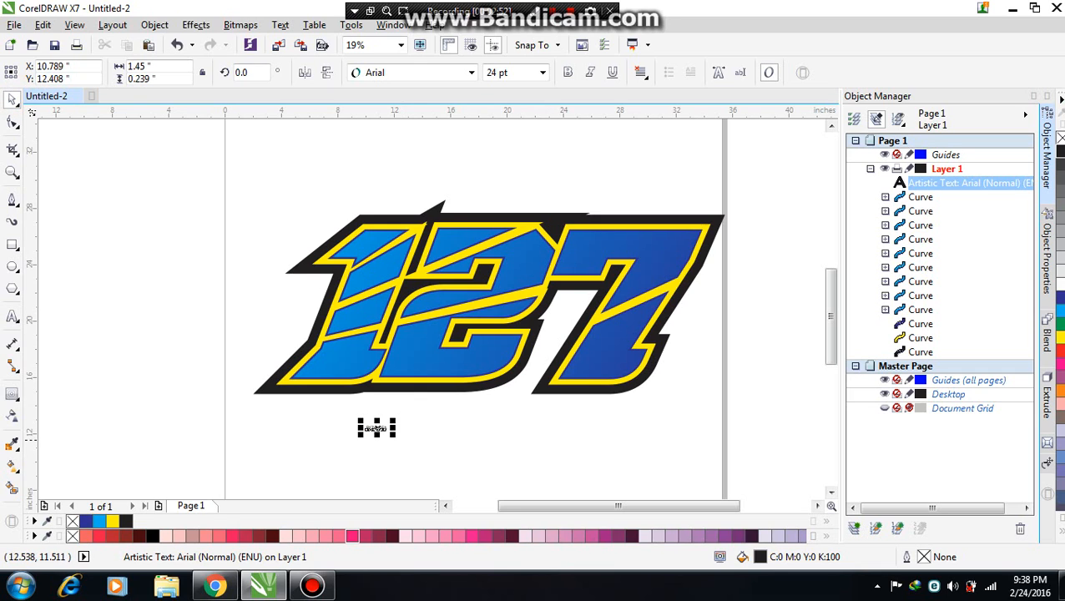
pyautogui.moveTo(395, 433); pyautogui.dragTo(507, 414)
pyautogui.click(472, 72)
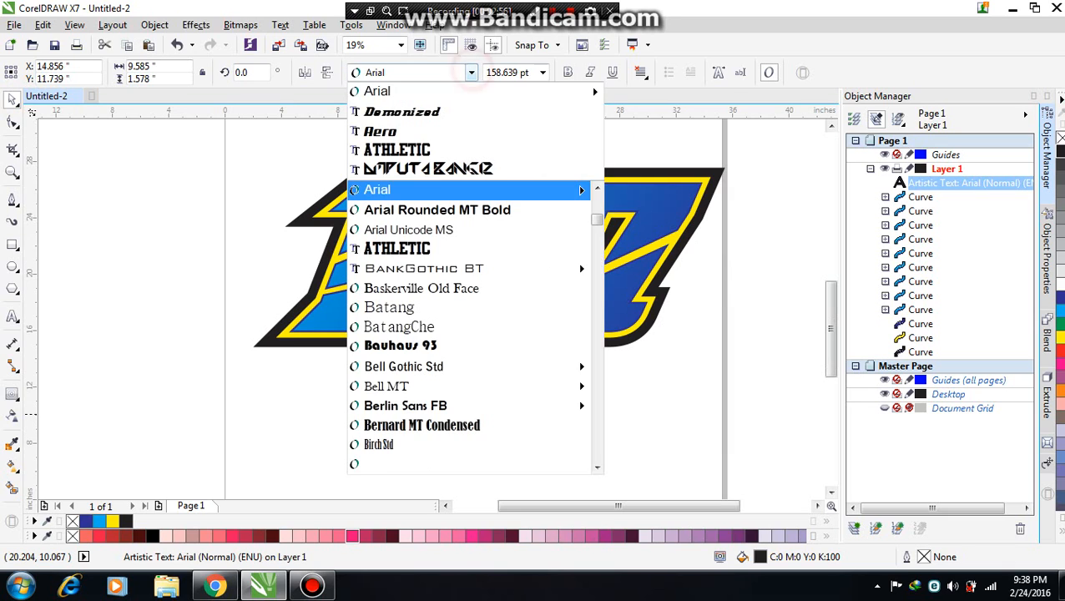
pyautogui.click(451, 113)
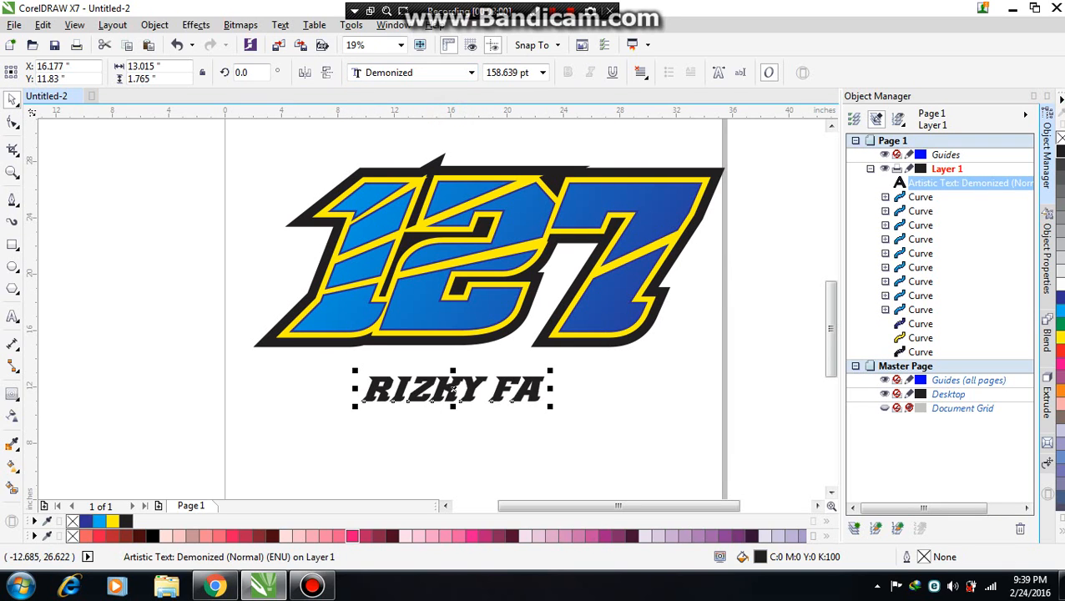
# Shift the last two letters of the name individually to tighten their spacing and offset them from the baseline
pyautogui.click(12, 122)
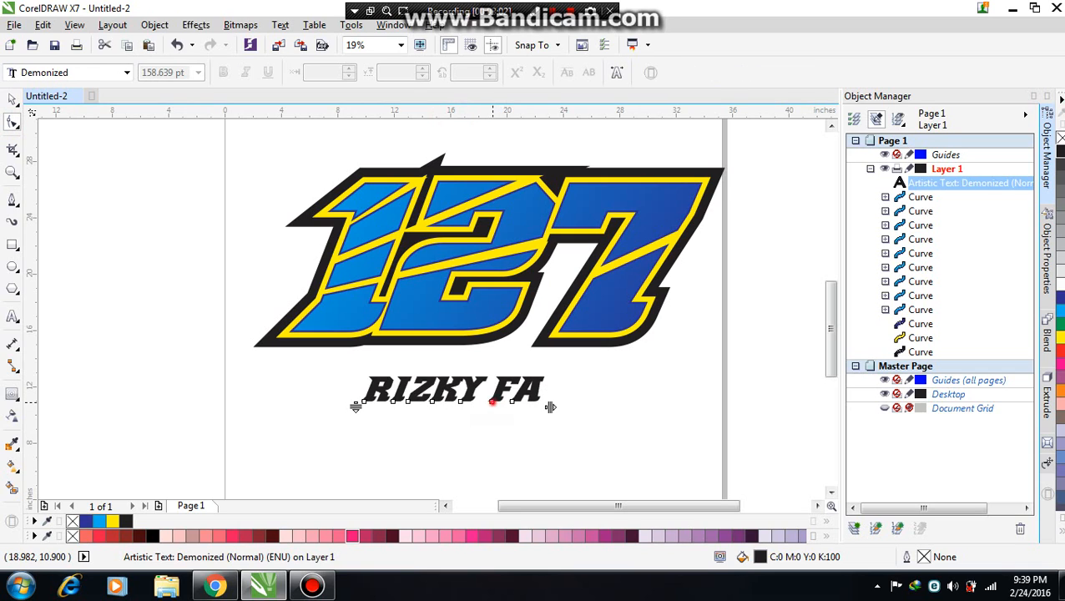
pyautogui.click(484, 401)
pyautogui.moveTo(485, 401); pyautogui.dragTo(506, 401)
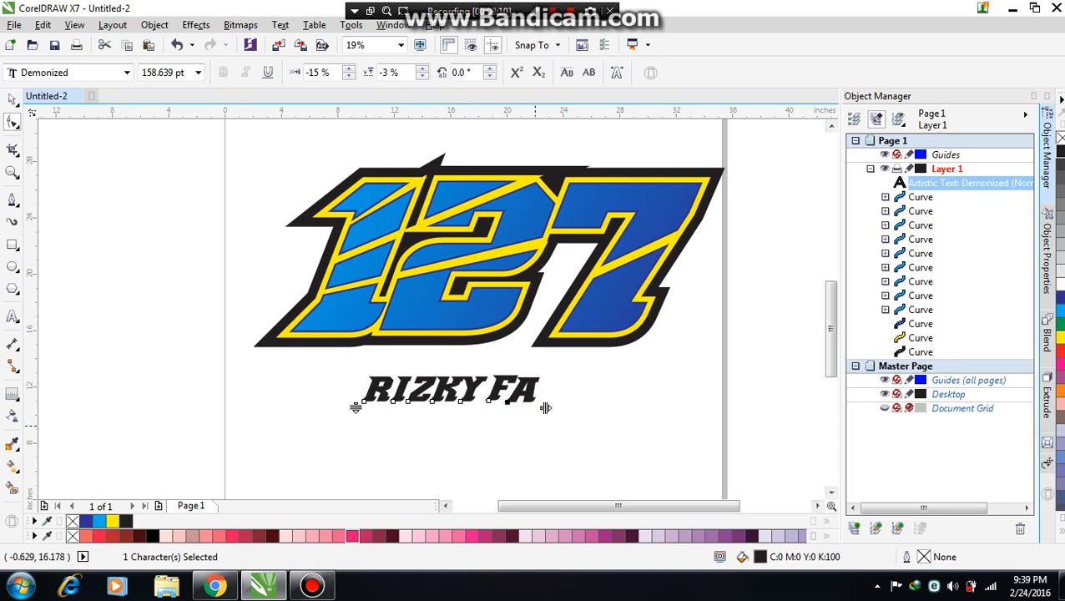
pyautogui.moveTo(507, 401); pyautogui.dragTo(510, 401)
pyautogui.press('space')
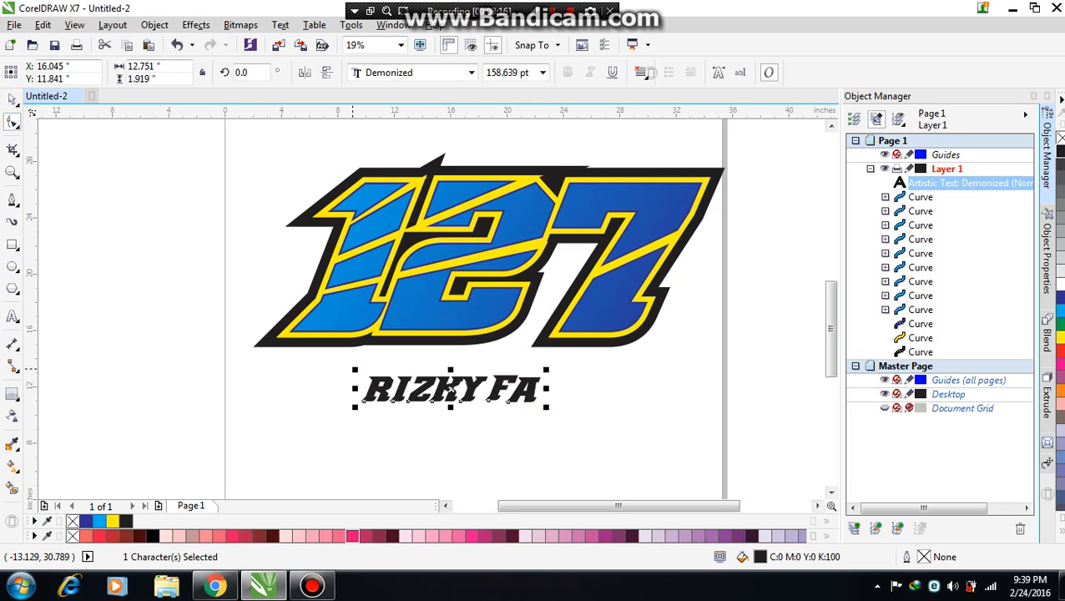
# Enlarge the name to about 212 pt, move it over the lower edge of the 127 and fill it with cyan
pyautogui.click(329, 357)
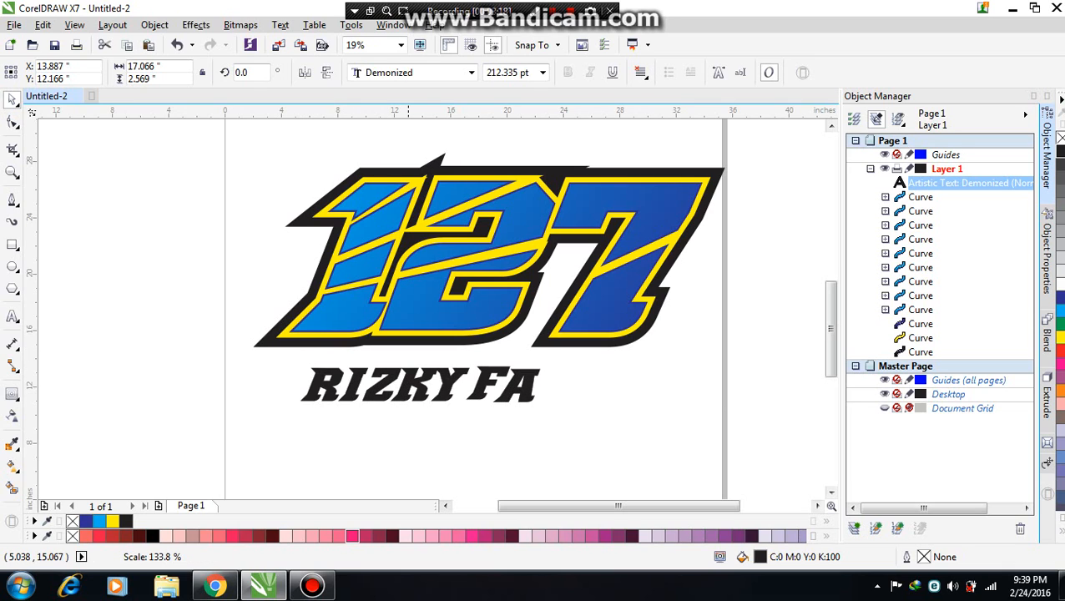
pyautogui.click(418, 382)
pyautogui.moveTo(419, 382); pyautogui.dragTo(401, 350)
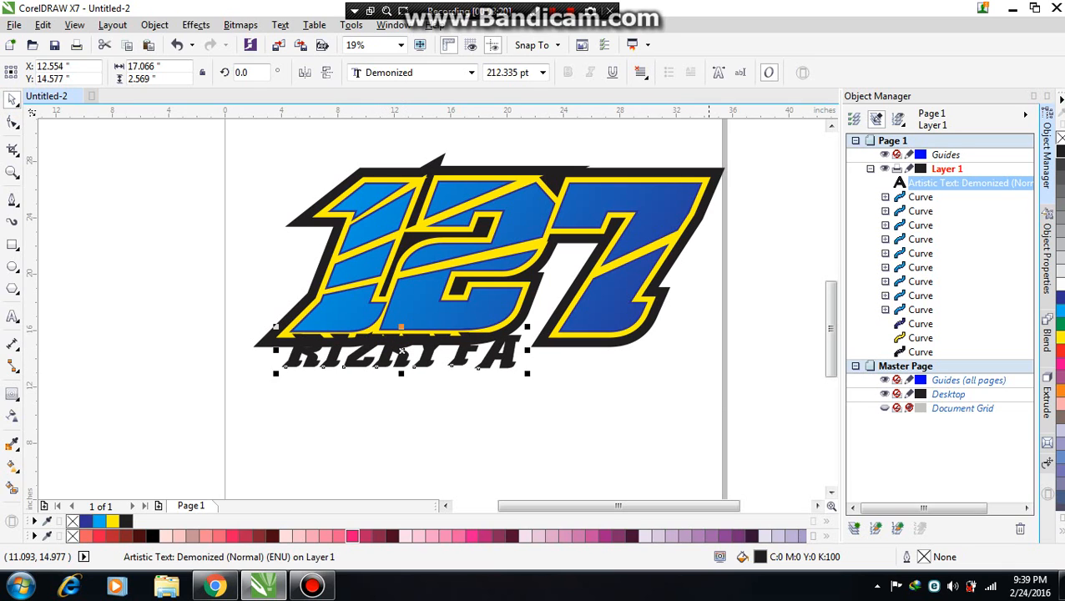
pyautogui.click(1057, 309)
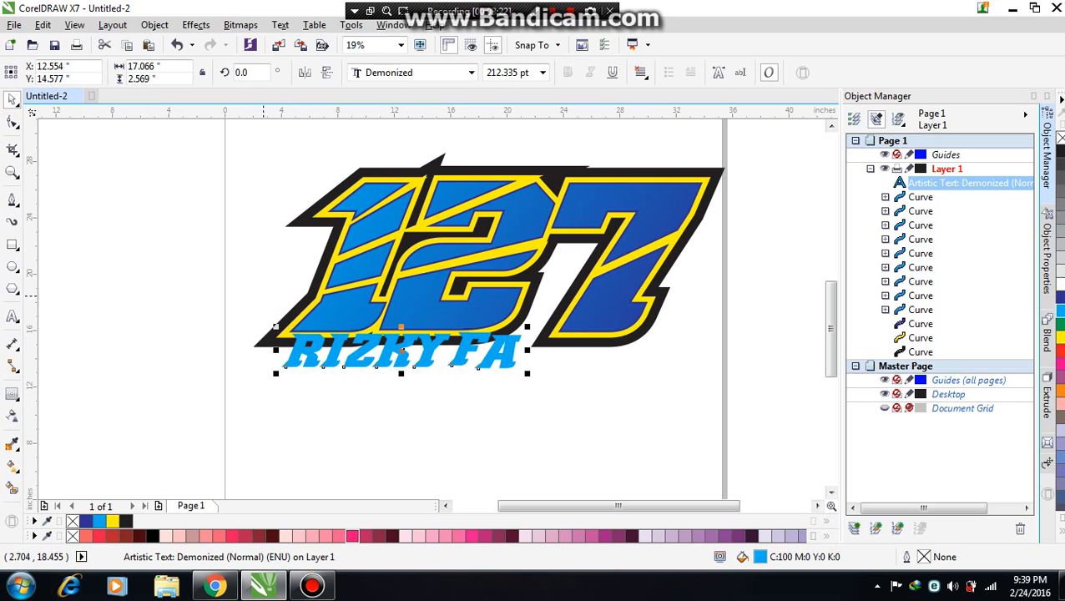
pyautogui.click(13, 393)
pyautogui.moveTo(366, 372); pyautogui.dragTo(347, 398)
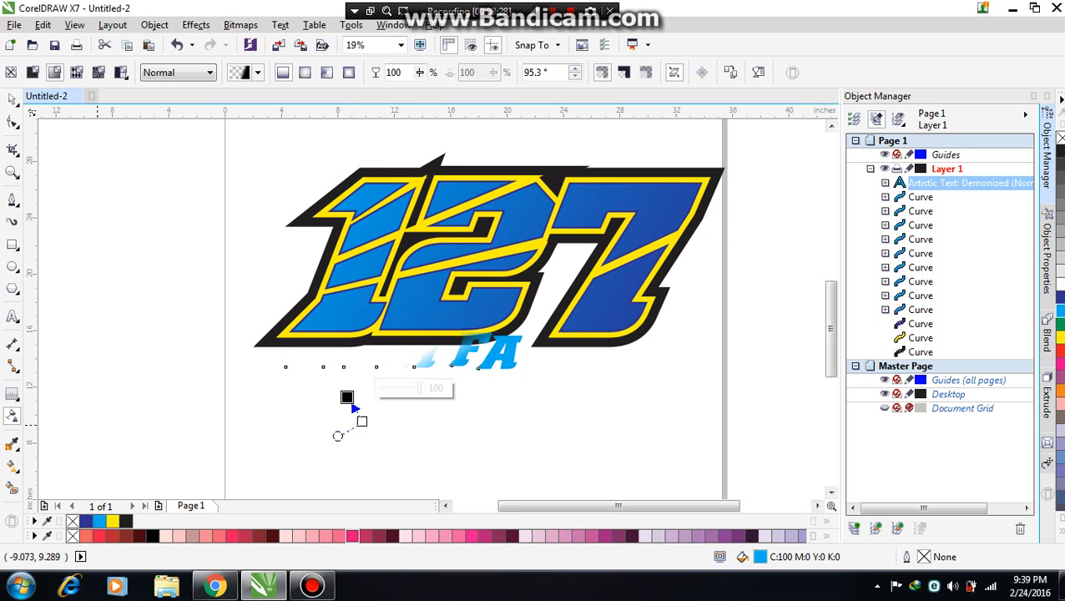
pyautogui.press('Delete')
pyautogui.moveTo(372, 403); pyautogui.dragTo(382, 434)
pyautogui.click(12, 98)
pyautogui.press('Delete')
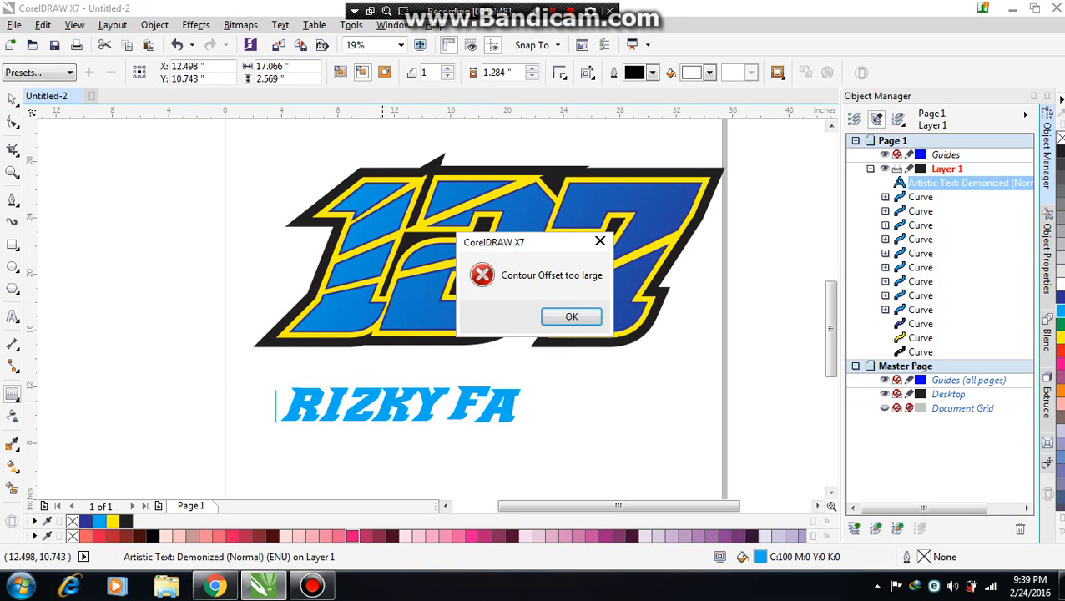
pyautogui.click(571, 316)
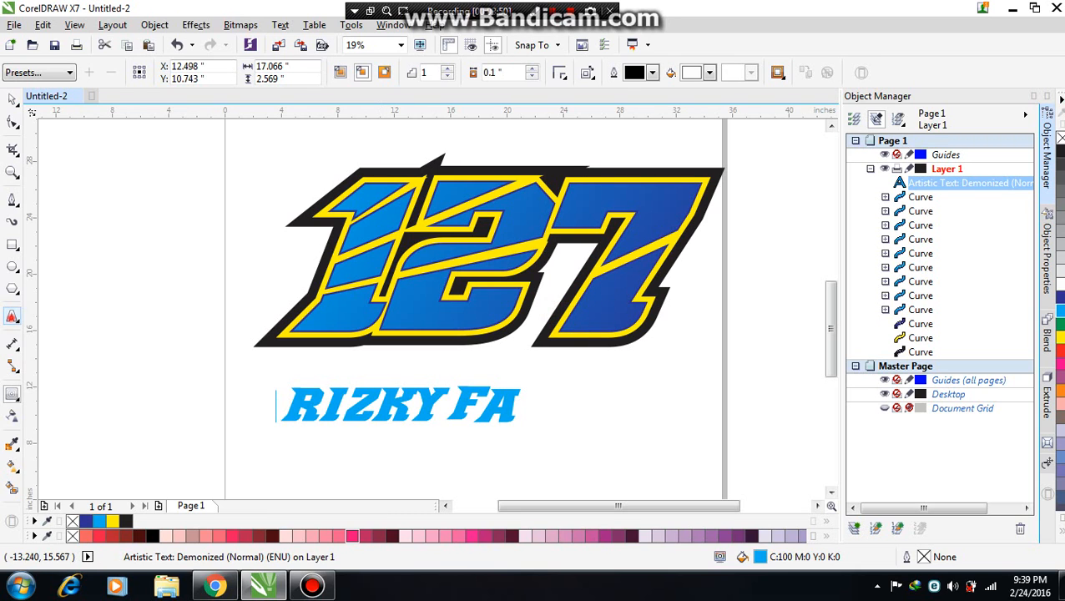
# Change the font of the whole name text to Aero
pyautogui.click(12, 316)
pyautogui.hotkey('ctrl', 'a')
pyautogui.click(470, 72)
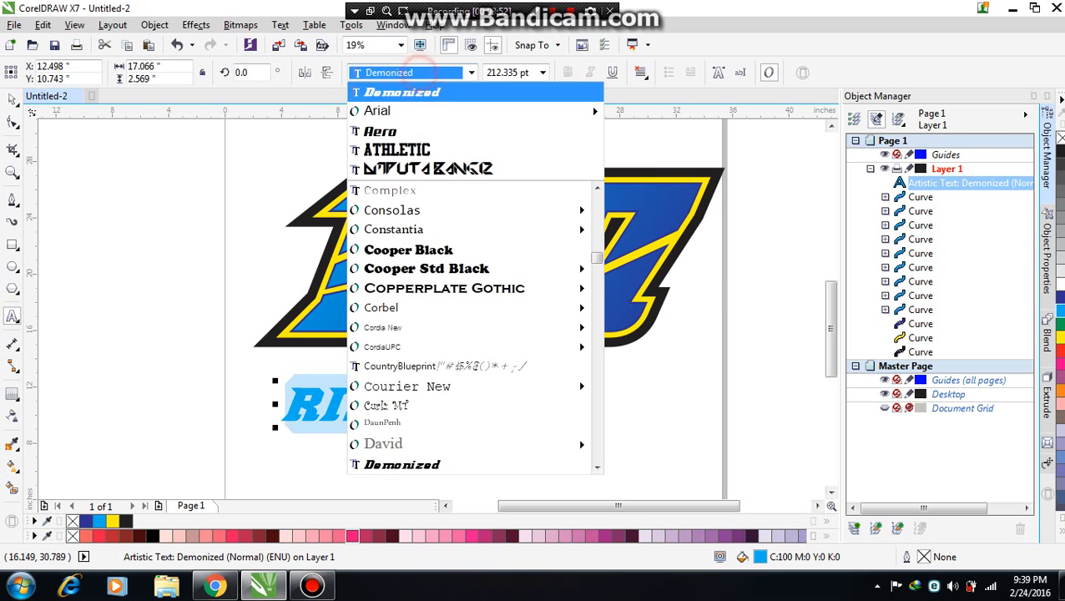
pyautogui.click(450, 127)
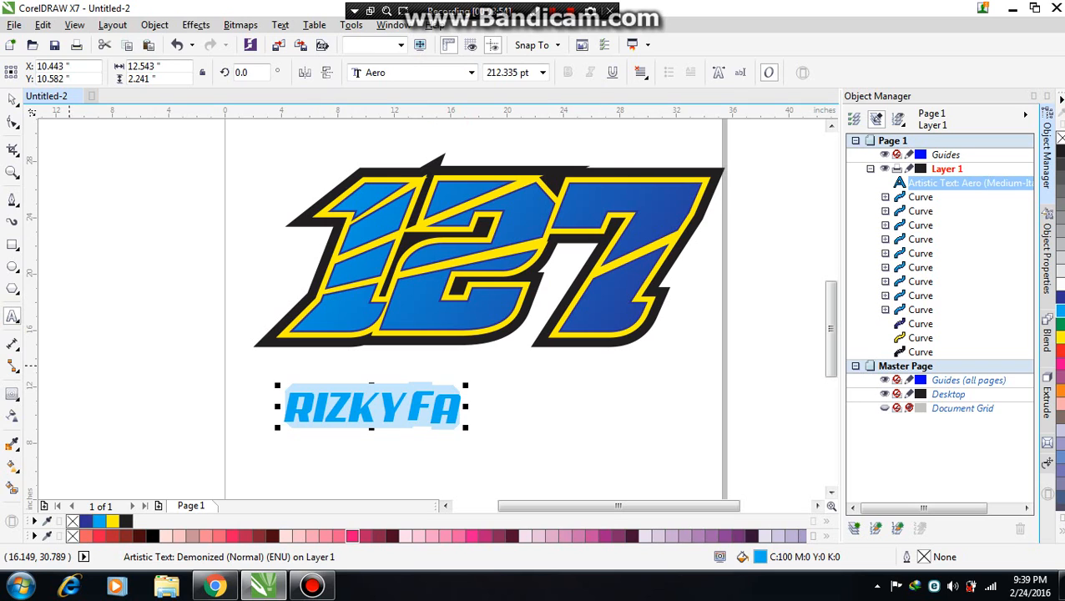
# Add a one-step outside contour of about 0.284 inch to the name, break it apart and fill the contour with yellow
pyautogui.click(12, 394)
pyautogui.click(382, 427)
pyautogui.moveTo(370, 416)
pyautogui.mouseDown()
pyautogui.moveTo(378, 432)
pyautogui.moveTo(371, 421)
pyautogui.mouseUp()
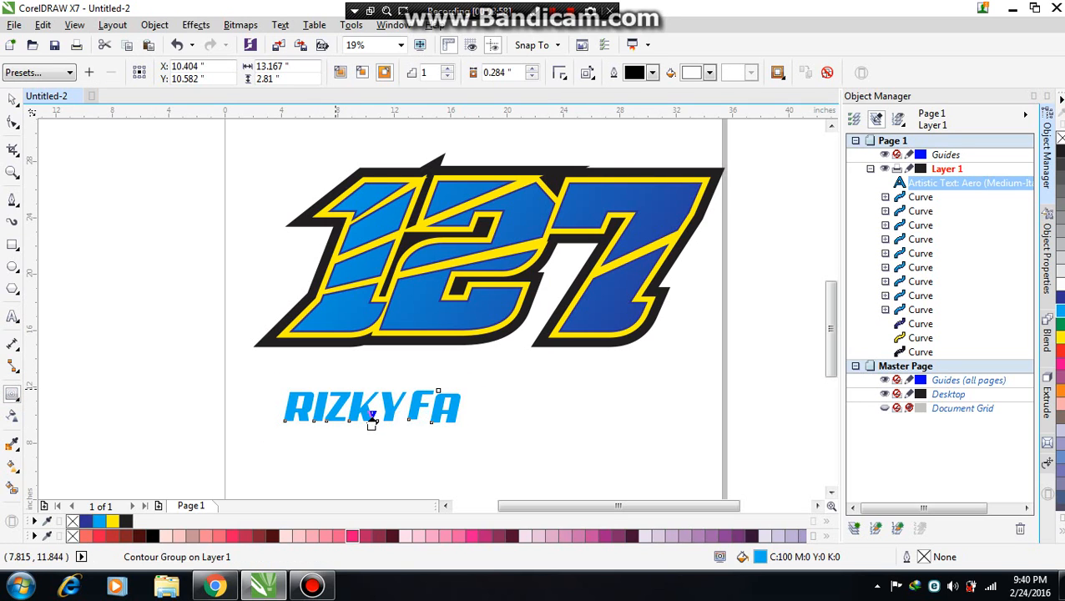
pyautogui.hotkey('ctrl', 'k')
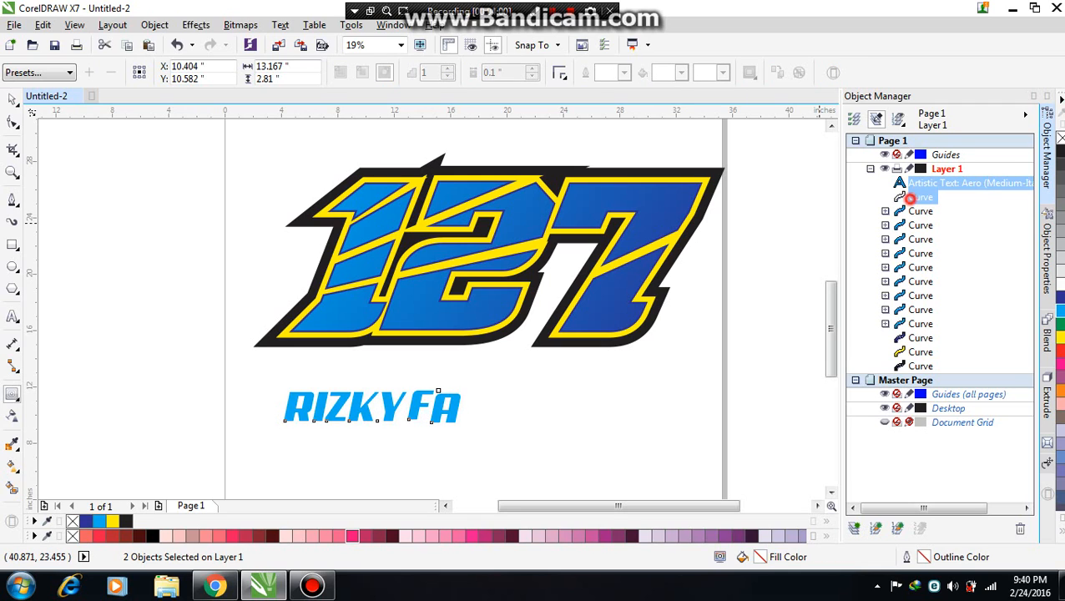
pyautogui.click(913, 197)
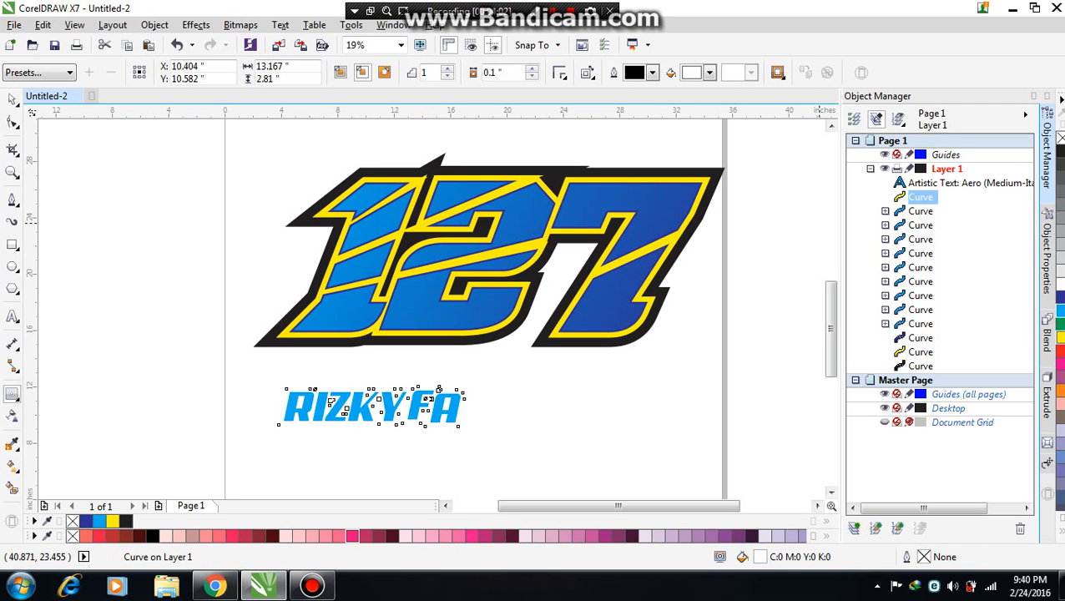
pyautogui.click(1061, 338)
# Add a one-step outside contour of about 0.444 inch around the name's yellow outline, break it apart and fill it with black
pyautogui.moveTo(371, 426)
pyautogui.mouseDown()
pyautogui.moveTo(363, 444)
pyautogui.moveTo(370, 427)
pyautogui.mouseUp()
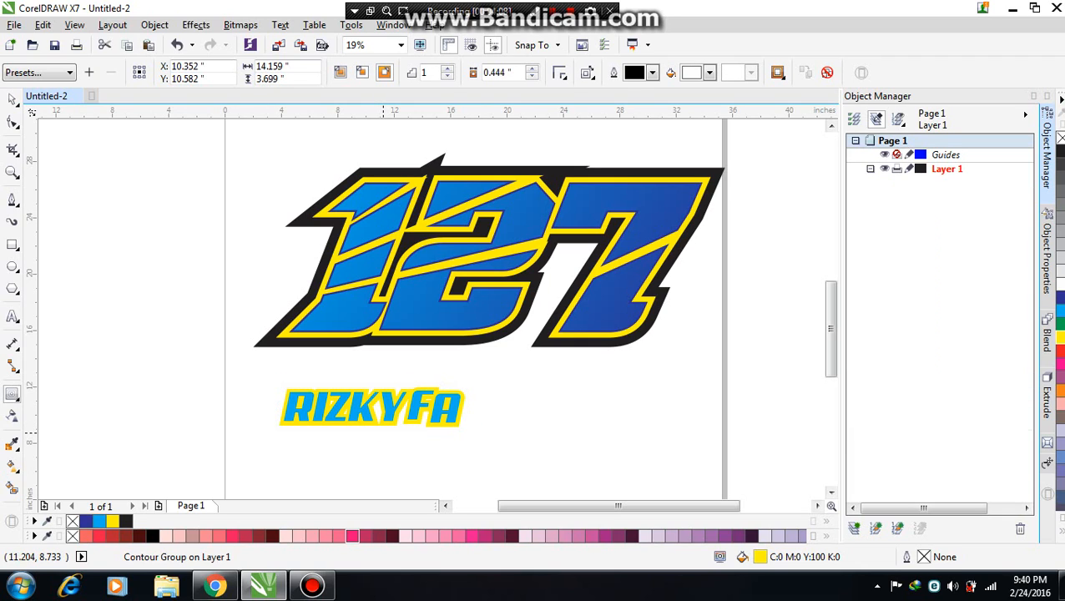
pyautogui.click(928, 212)
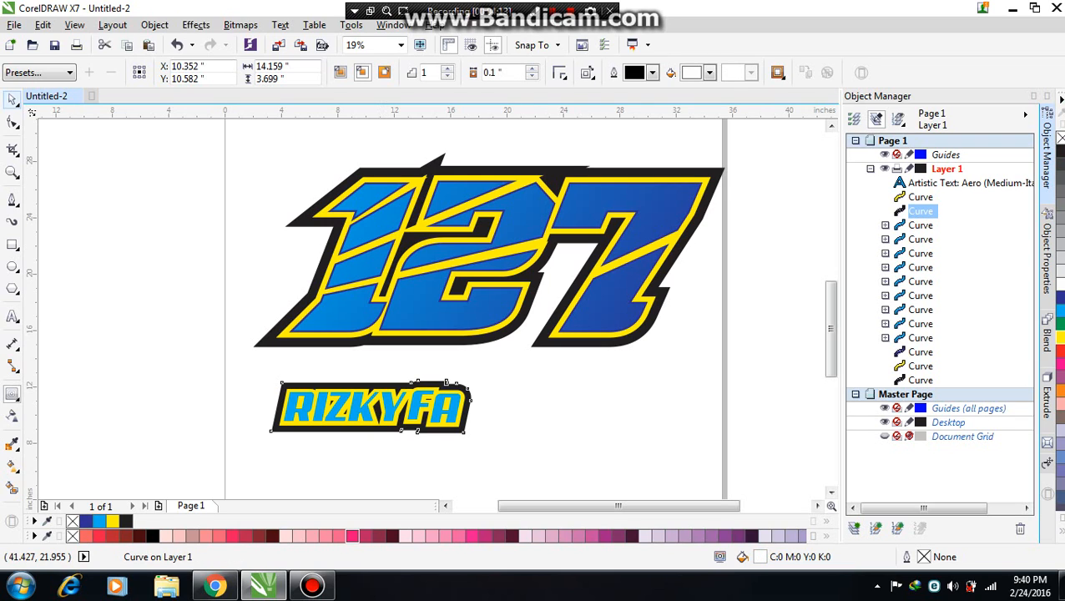
# Select the name text with its yellow and black outlines and move them up against the lower edge of the 127
pyautogui.press('space')
pyautogui.moveTo(372, 407)
pyautogui.mouseDown()
pyautogui.moveTo(392, 363)
pyautogui.moveTo(406, 372)
pyautogui.moveTo(386, 376)
pyautogui.moveTo(452, 371)
pyautogui.moveTo(427, 380)
pyautogui.moveTo(423, 368)
pyautogui.moveTo(372, 408)
pyautogui.mouseUp()
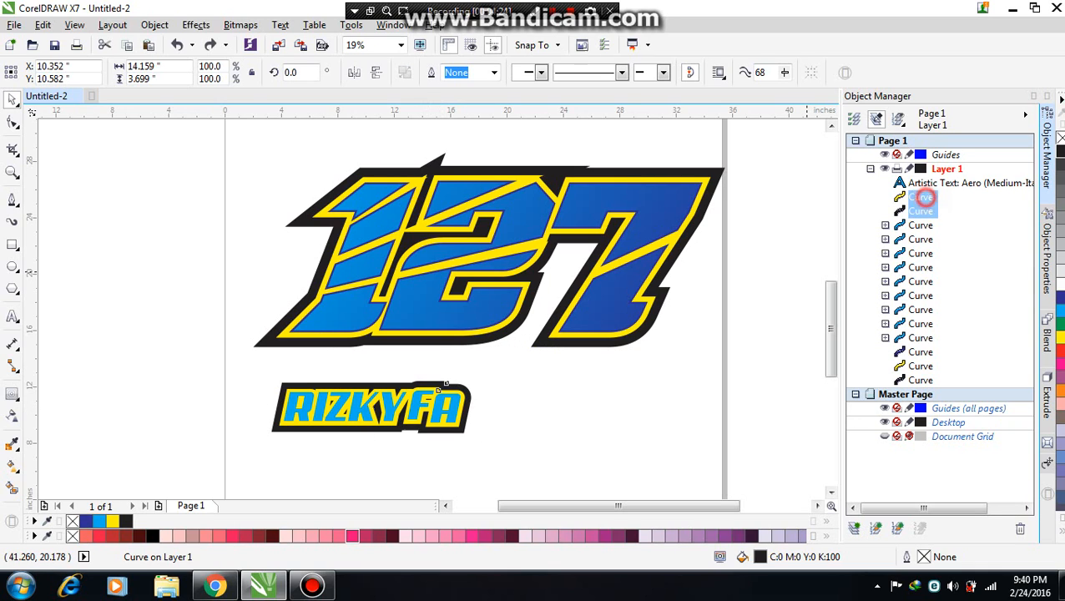
pyautogui.keyDown('shift'); pyautogui.click(926, 185); pyautogui.keyUp('shift')
pyautogui.moveTo(373, 408); pyautogui.dragTo(403, 372)
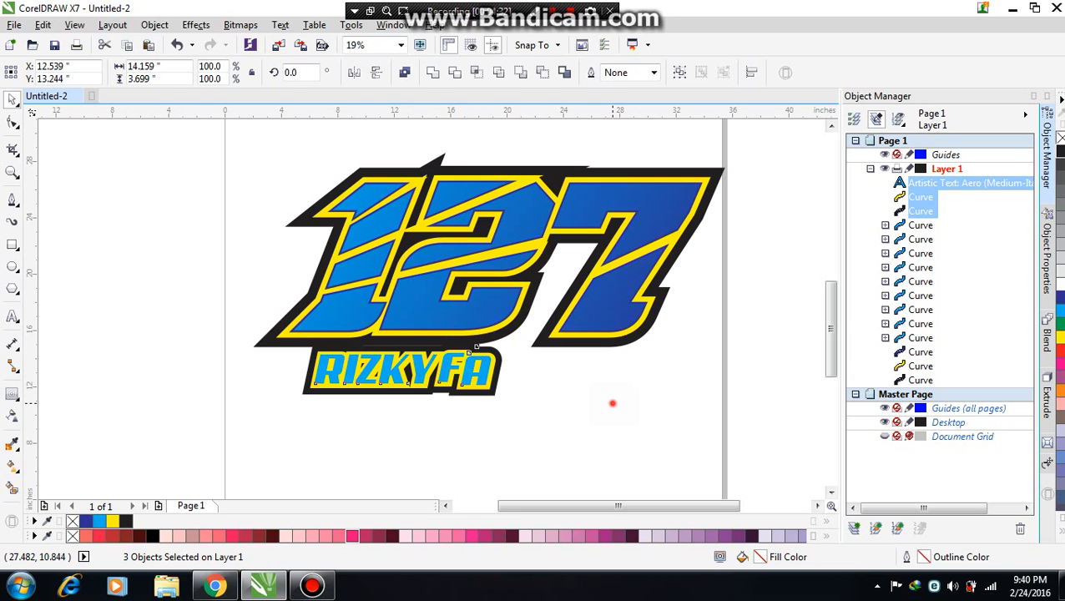
pyautogui.click(613, 403)
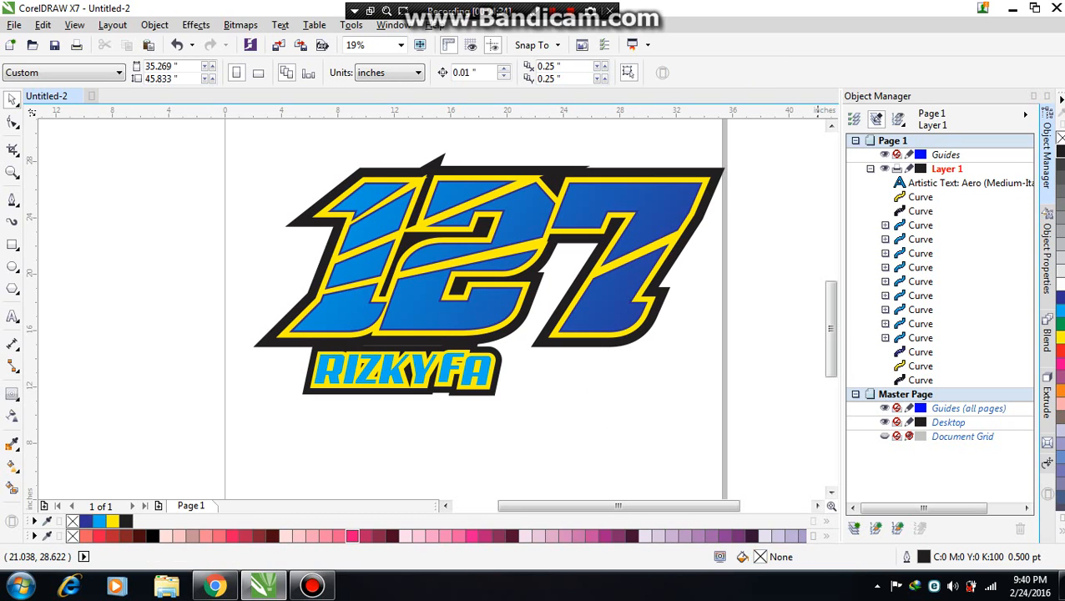
# Draw a rectangle about 34 by 21.3 inches around the whole design and place it behind all other objects on the layer
pyautogui.scroll(-1, 571, 315)
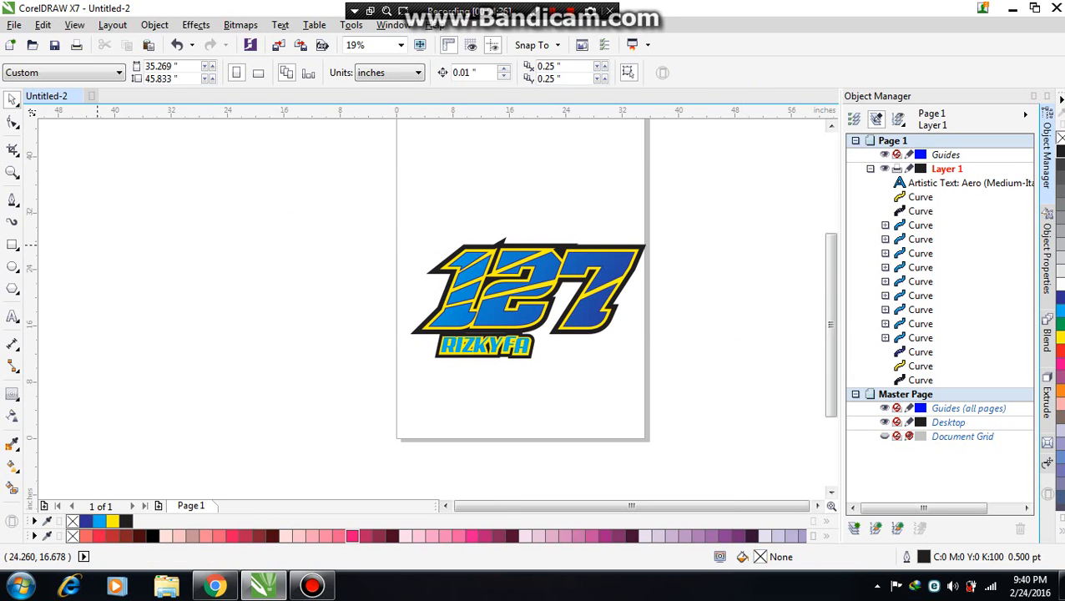
pyautogui.click(15, 246)
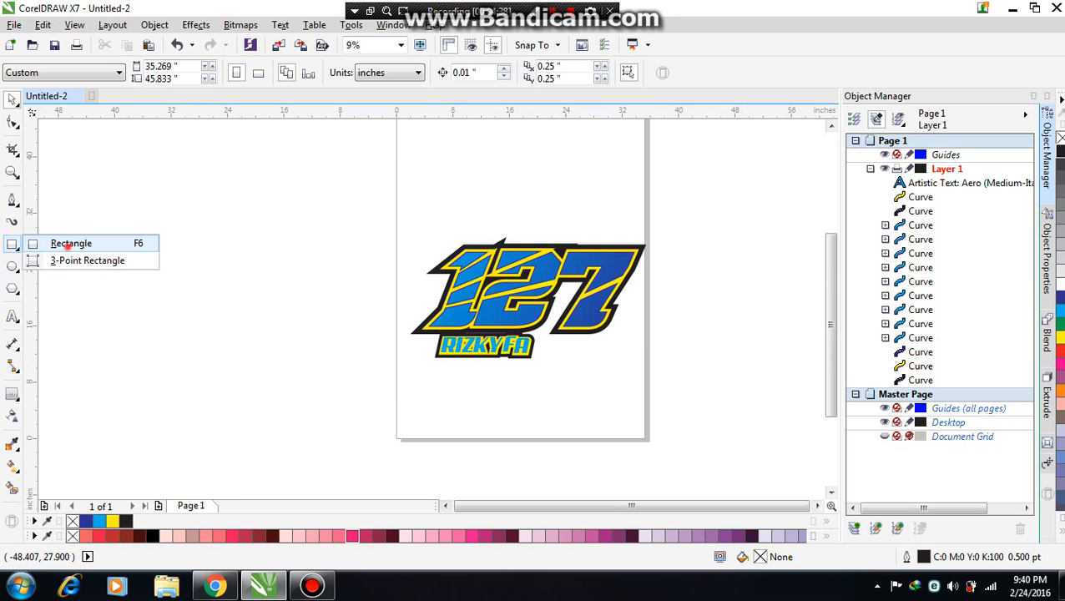
pyautogui.click(37, 243)
pyautogui.moveTo(405, 221); pyautogui.dragTo(645, 371)
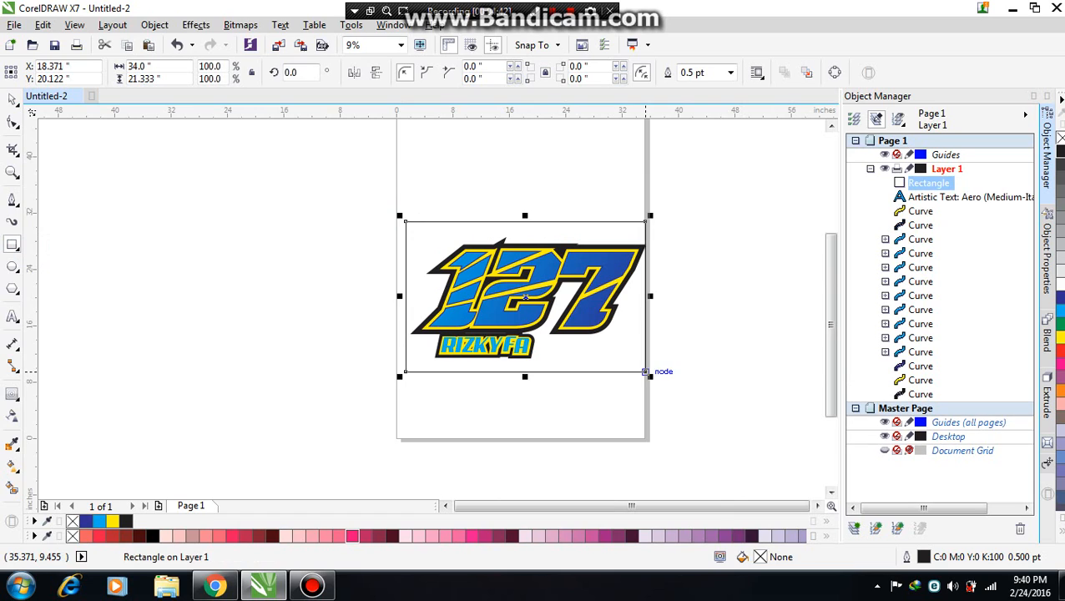
pyautogui.moveTo(872, 402); pyautogui.dragTo(871, 401)
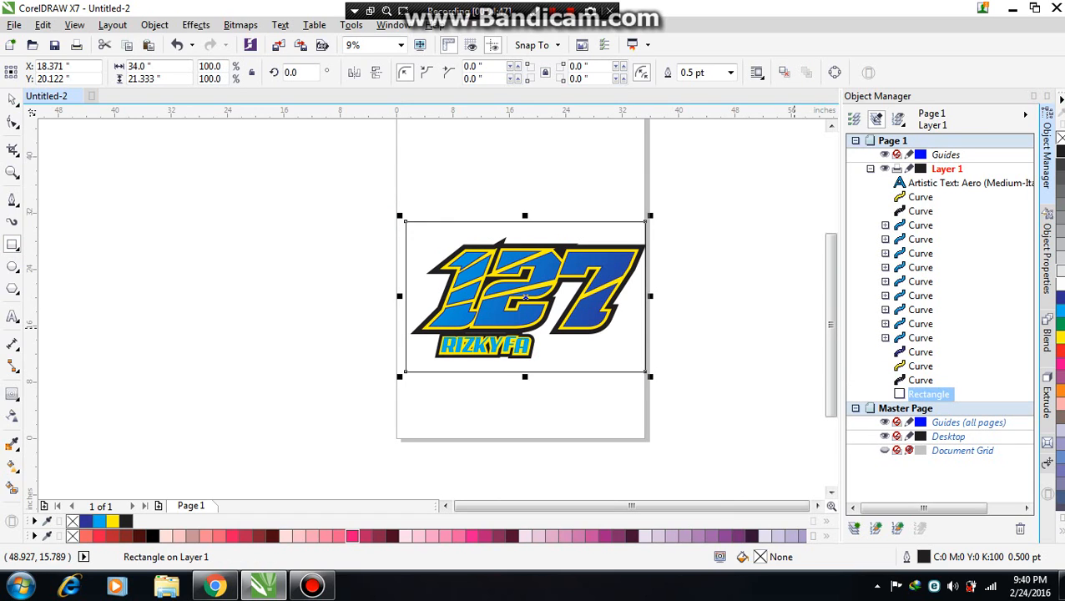
# Fill the background rectangle with 20% black and set its outline width to None
pyautogui.click(1057, 256)
pyautogui.click(719, 72)
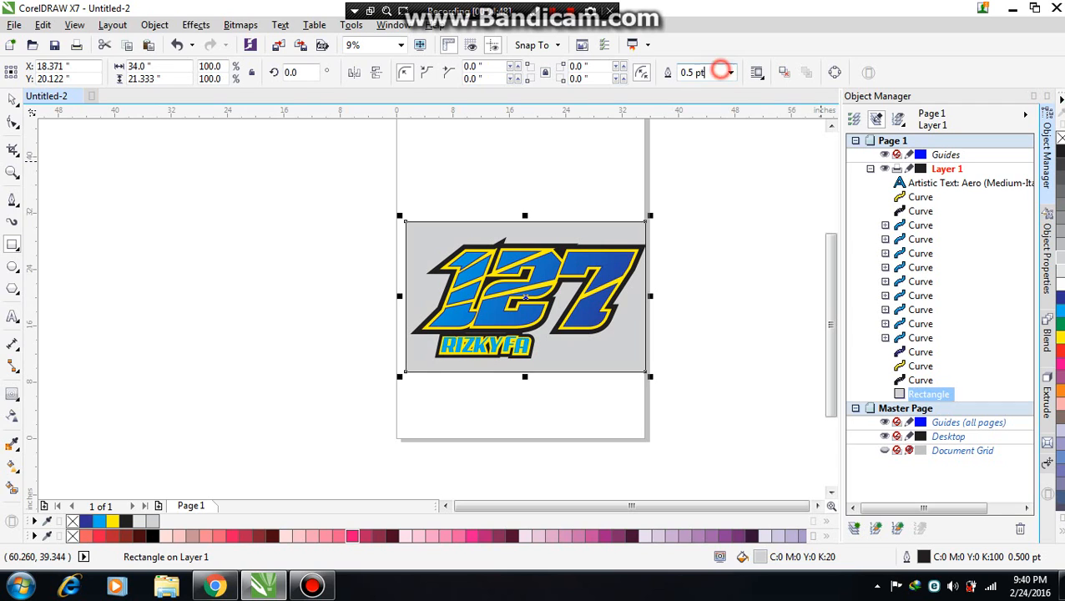
pyautogui.click(729, 72)
pyautogui.click(711, 86)
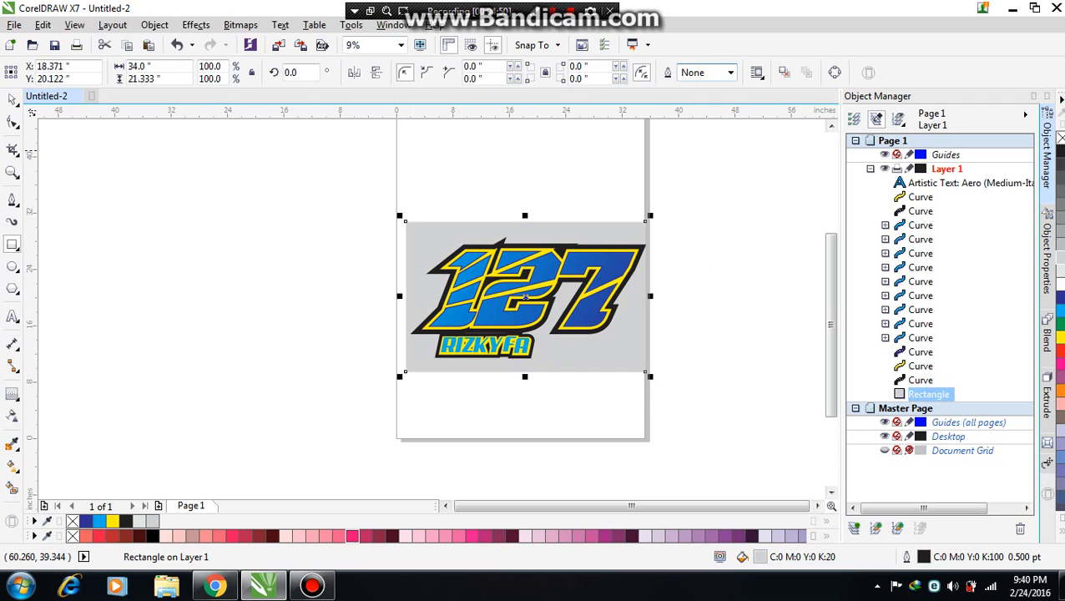